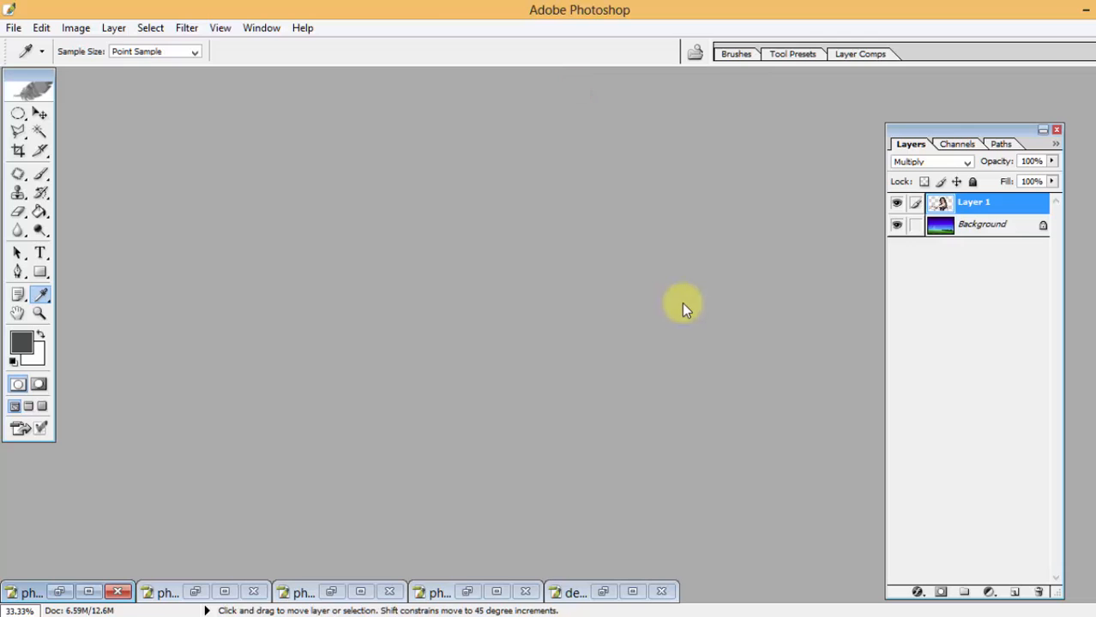
Step: Open the blue-saree portrait from the heroine folder of the desktop wallpapers collection
{"action": "double_click", "coordinate": [681, 304]}
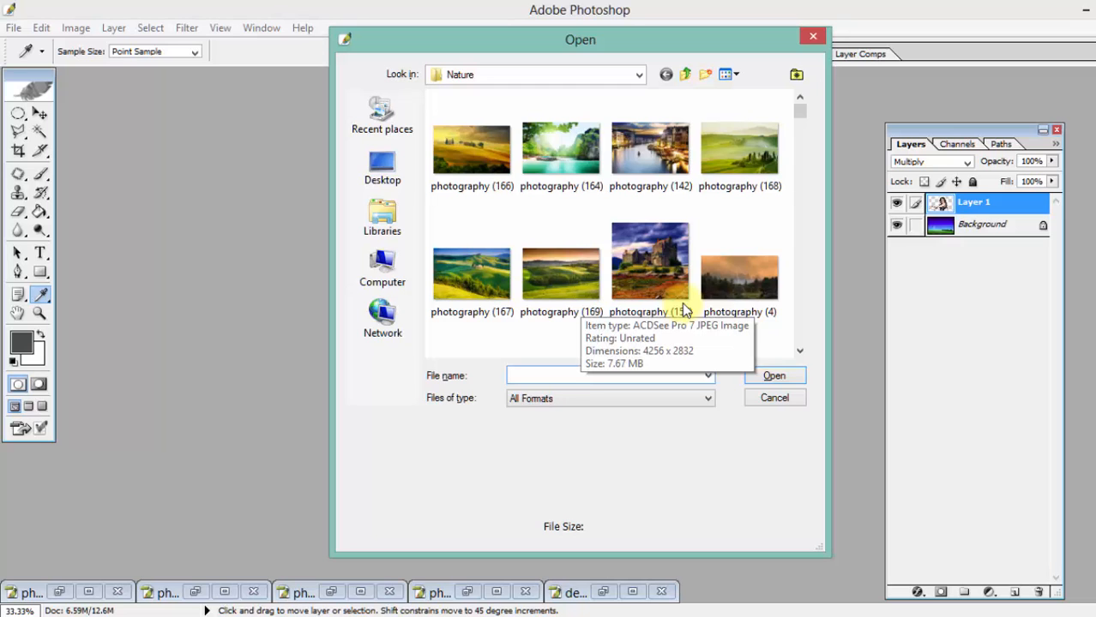
{"action": "left_click", "coordinate": [616, 287]}
{"action": "scroll", "coordinate": [646, 275], "scroll_direction": "down", "scroll_amount": 3}
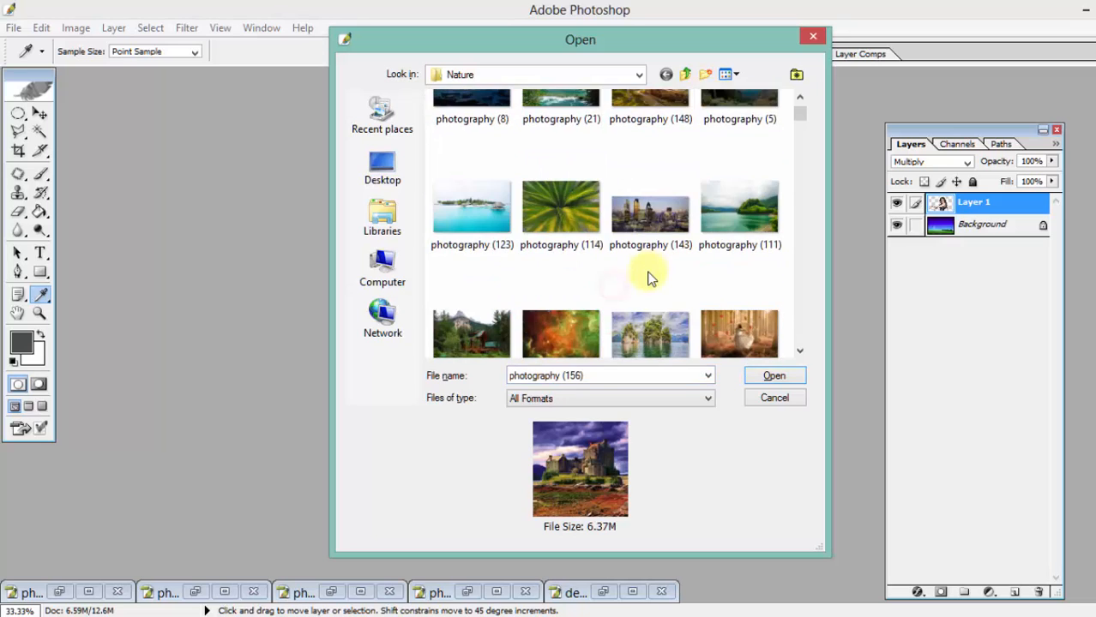
{"action": "left_click", "coordinate": [689, 74]}
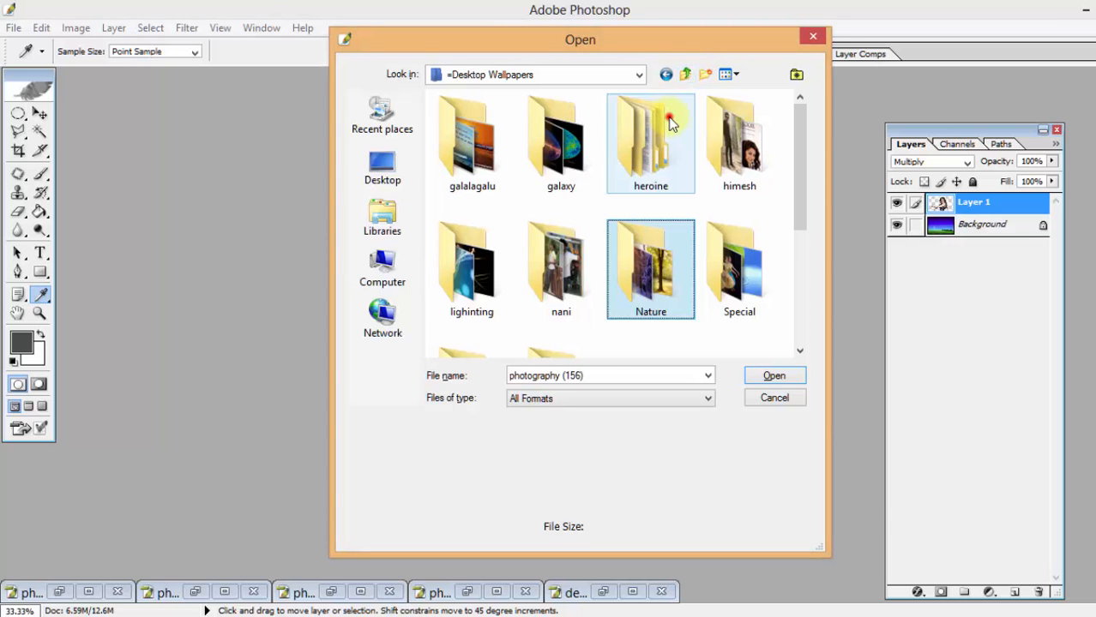
{"action": "double_click", "coordinate": [650, 138]}
{"action": "double_click", "coordinate": [562, 258]}
{"action": "double_click", "coordinate": [770, 149]}
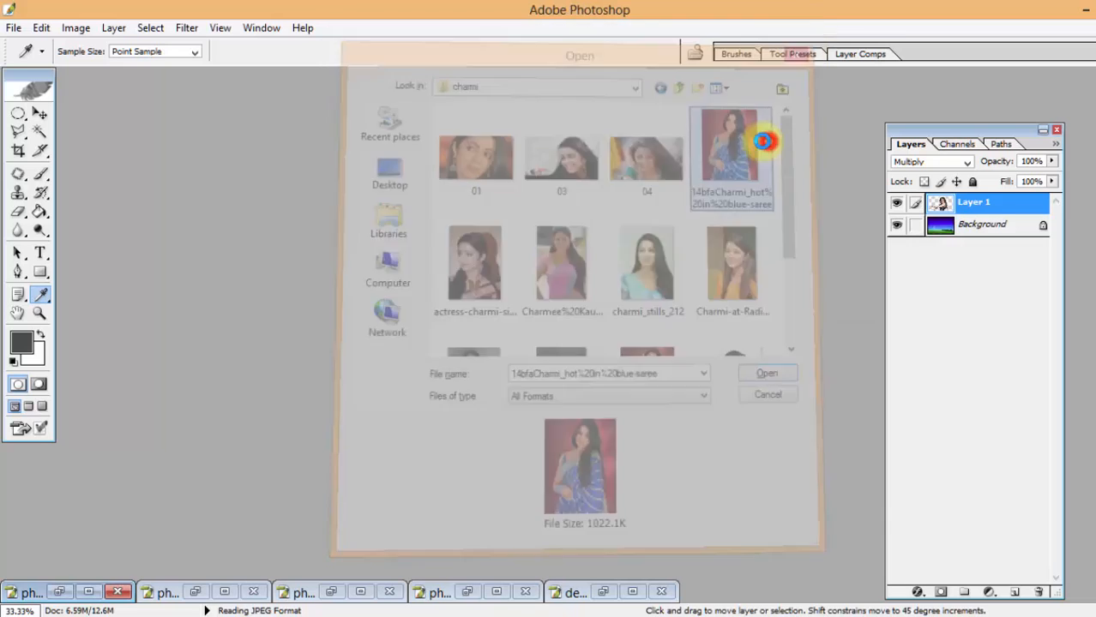
{"action": "left_click", "coordinate": [379, 262]}
{"action": "left_click", "coordinate": [400, 136]}
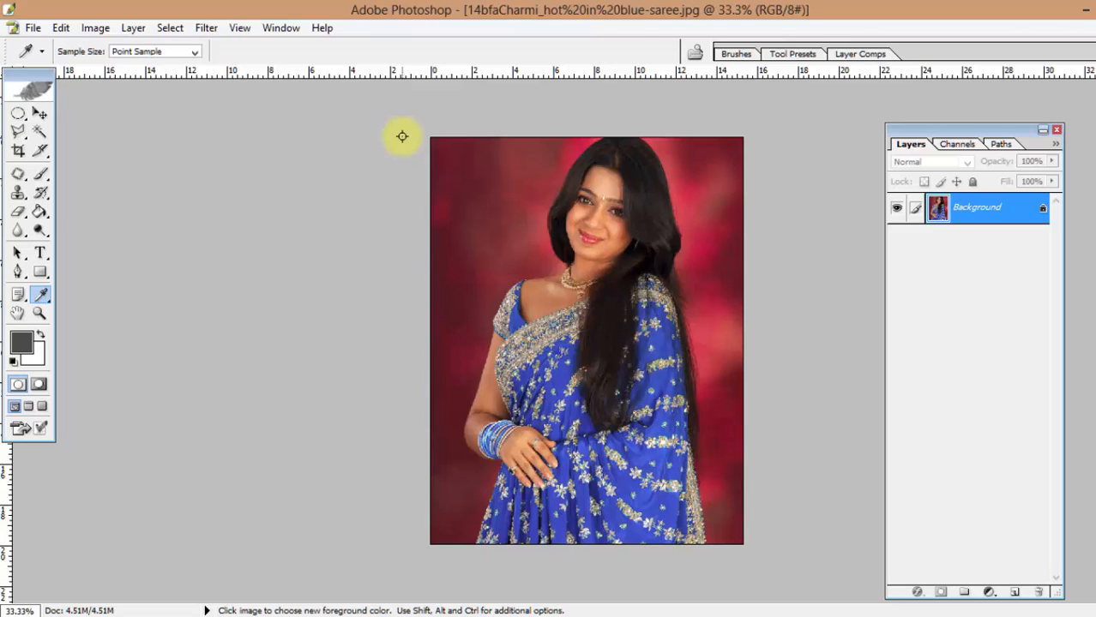
Step: Outline the woman's figure with the Polygonal Lasso, following the edges of her hair, arm and saree
{"action": "key", "text": "f"}
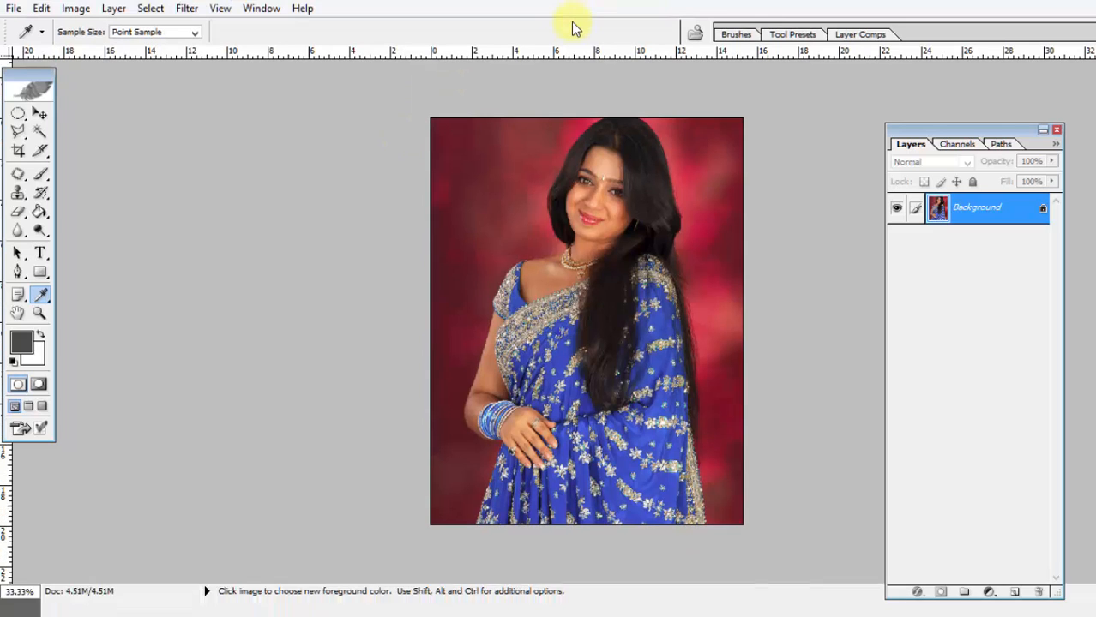
{"action": "key", "text": "ctrl+plus"}
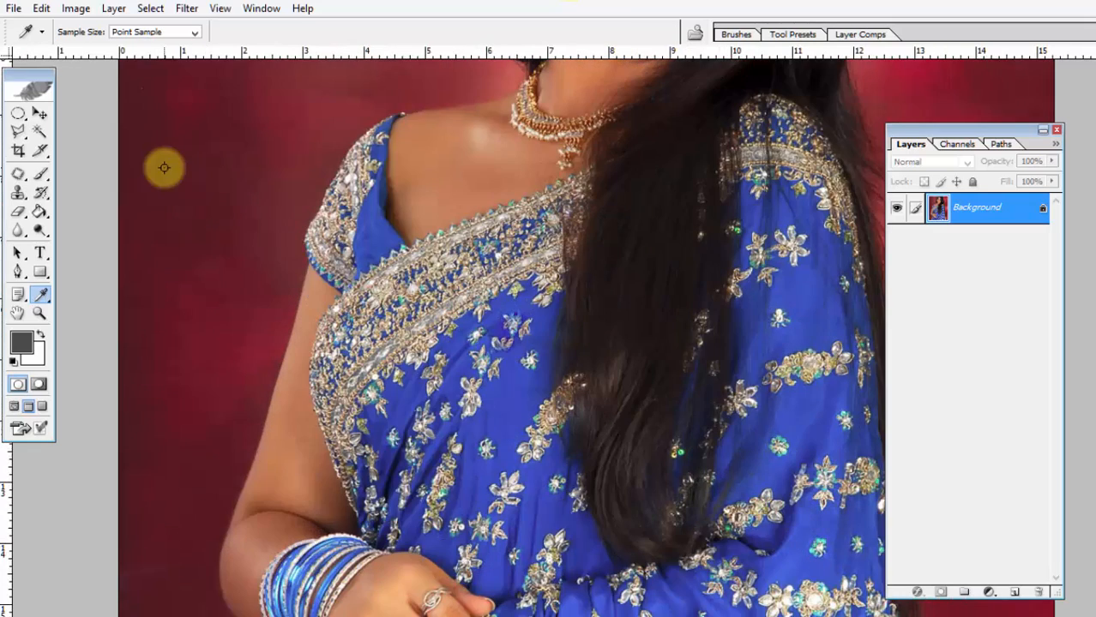
{"action": "left_click_drag", "start_coordinate": [477, 485], "coordinate": [546, 90]}
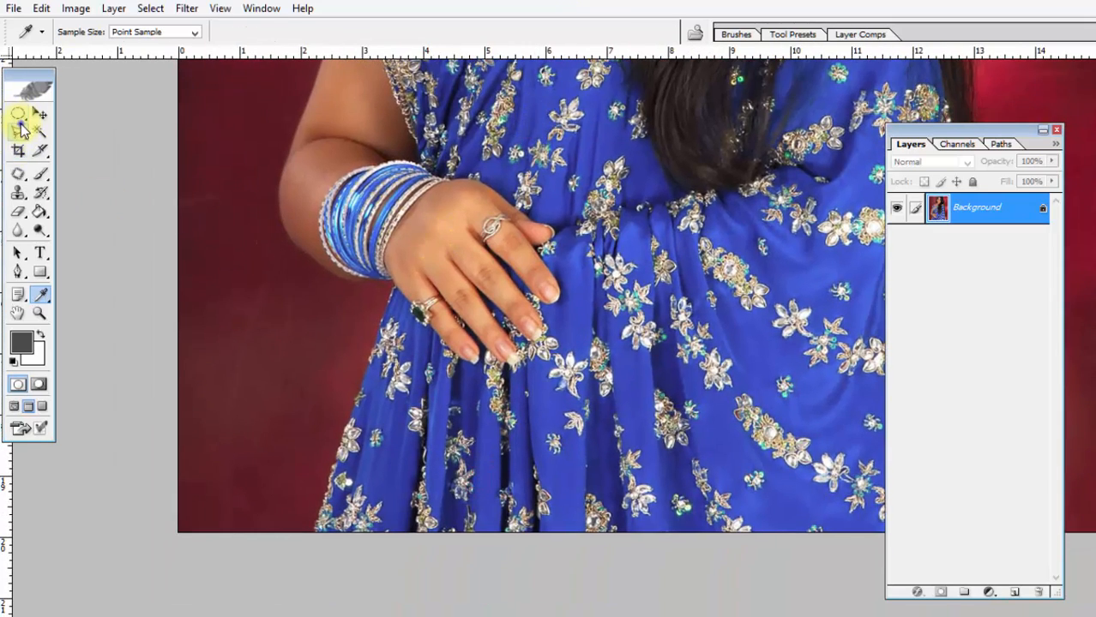
{"action": "mouse_move", "coordinate": [20, 129]}
{"action": "left_mouse_down"}
{"action": "mouse_move", "coordinate": [66, 147]}
{"action": "mouse_move", "coordinate": [66, 164]}
{"action": "left_mouse_up"}
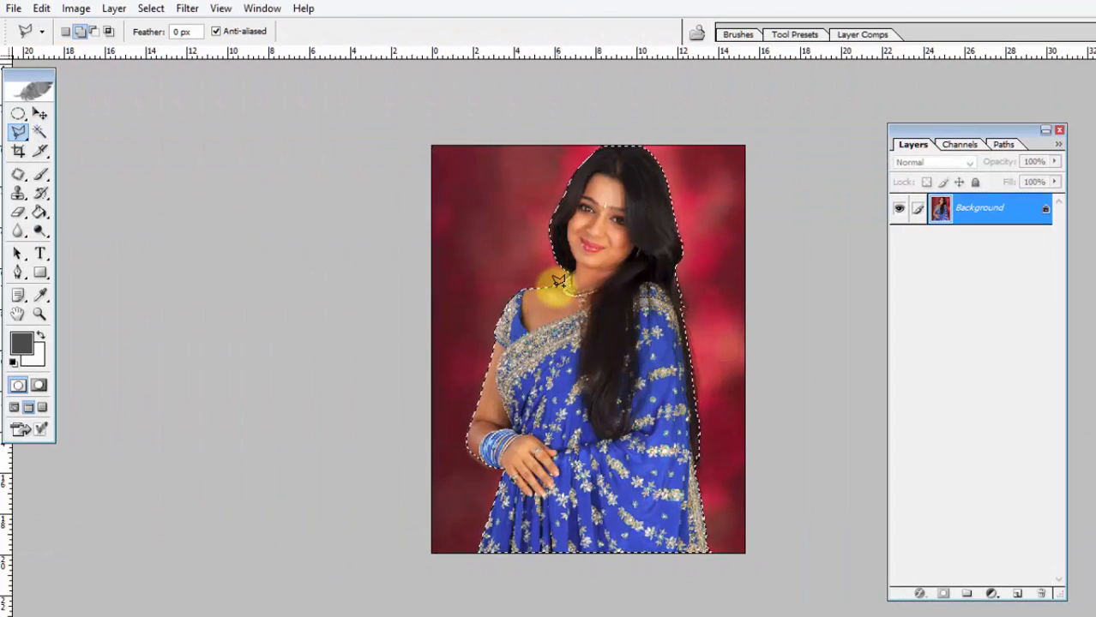
Step: Add a loose margin of the red backdrop around the head and long hair to the figure selection
{"action": "left_click", "coordinate": [556, 285]}
{"action": "left_click", "coordinate": [511, 257]}
{"action": "left_click", "coordinate": [546, 124]}
{"action": "left_click", "coordinate": [616, 104]}
{"action": "left_click", "coordinate": [694, 157]}
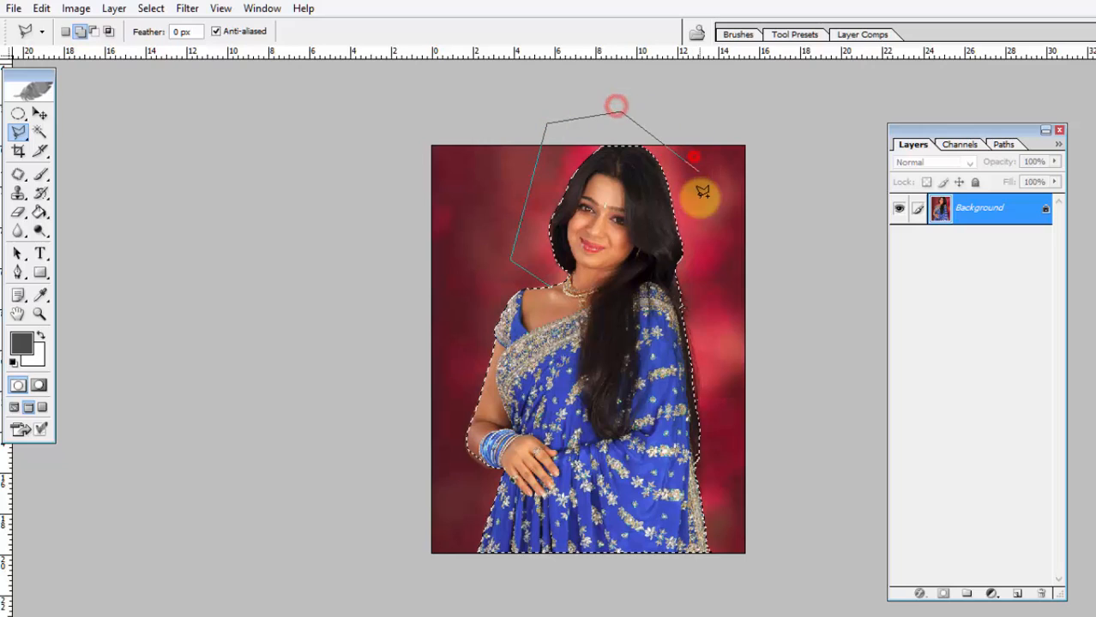
{"action": "left_click", "coordinate": [716, 474]}
{"action": "left_click", "coordinate": [683, 477]}
{"action": "left_click", "coordinate": [644, 339]}
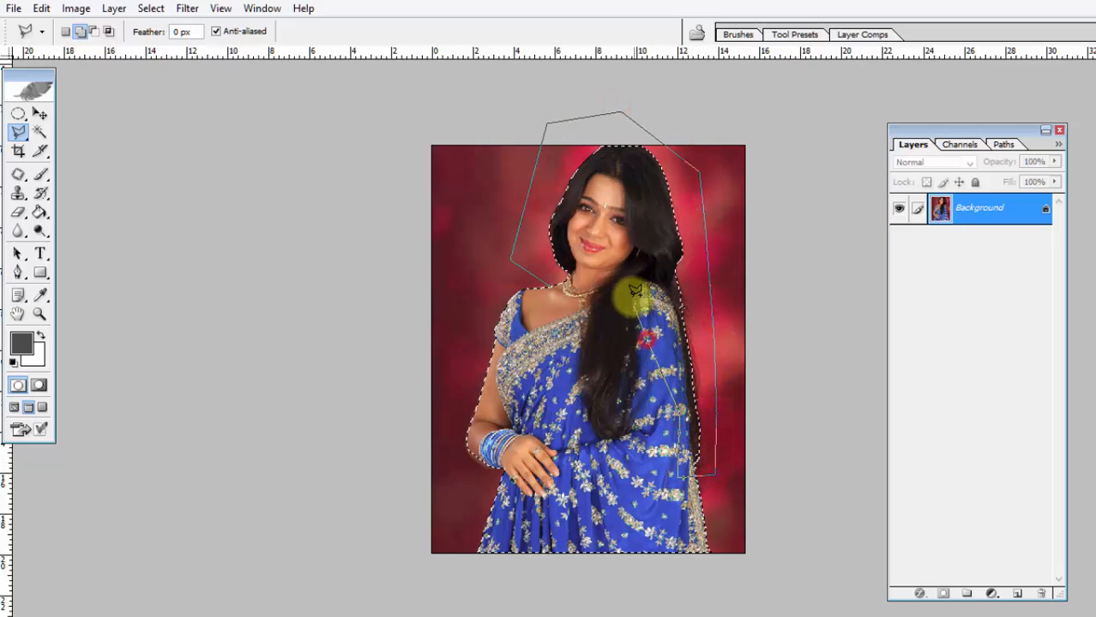
{"action": "left_click", "coordinate": [635, 295]}
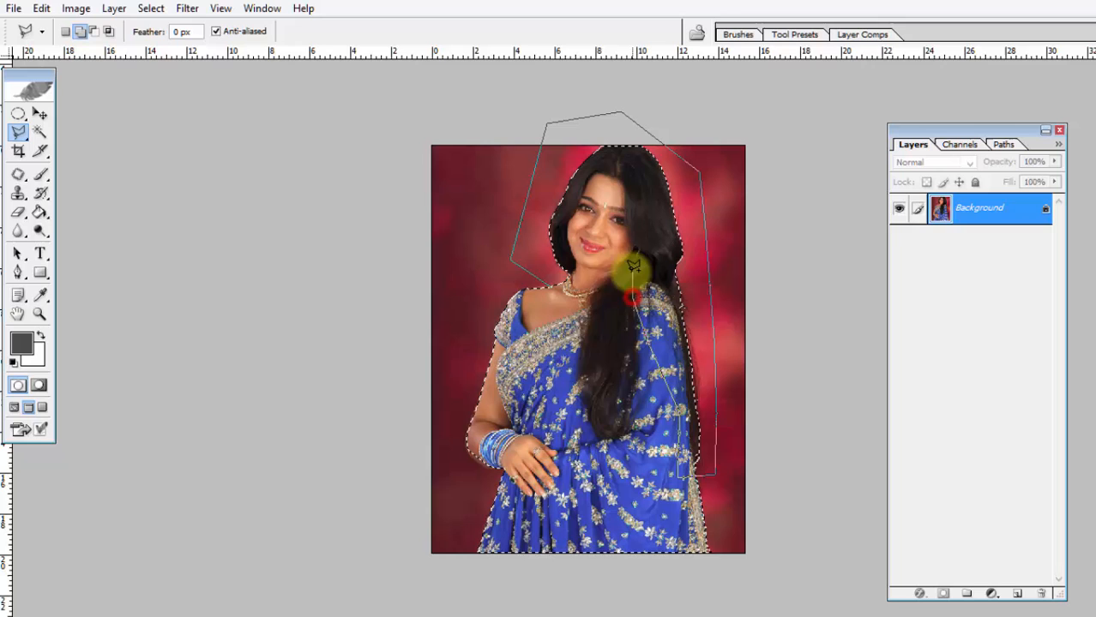
{"action": "left_click", "coordinate": [556, 283]}
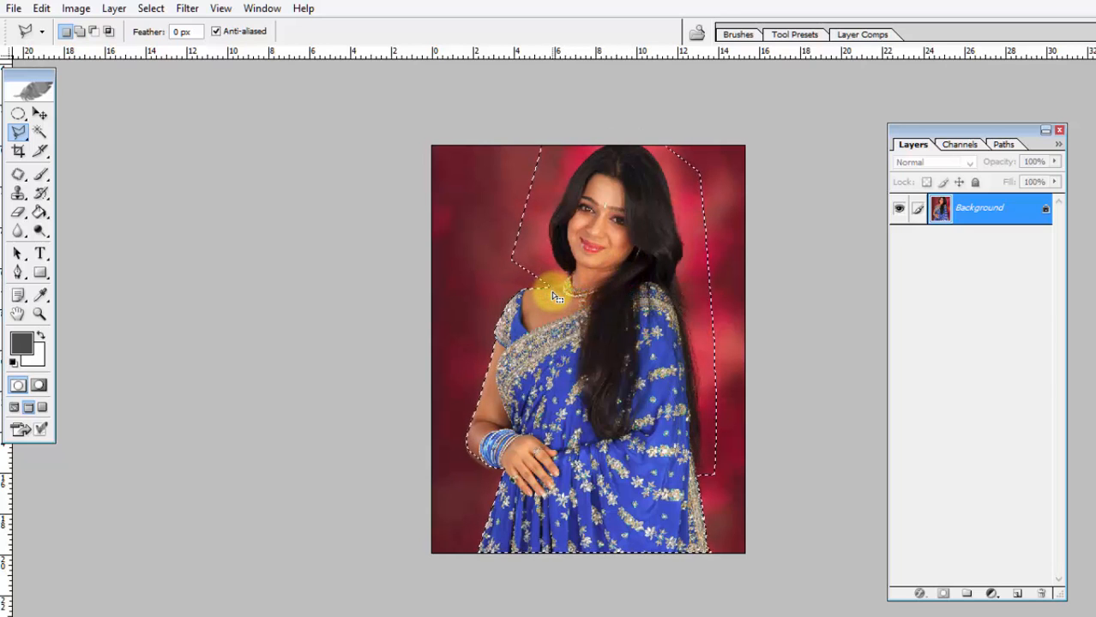
Step: Examine the selection margin and the fine hair strands around the head, shoulder and saree at close range
{"action": "key", "text": "ctrl+plus"}
{"action": "key", "text": "ctrl+plus"}
{"action": "key", "text": "ctrl+plus"}
{"action": "left_click_drag", "start_coordinate": [587, 292], "coordinate": [523, 462]}
{"action": "left_click_drag", "start_coordinate": [403, 162], "coordinate": [404, 336]}
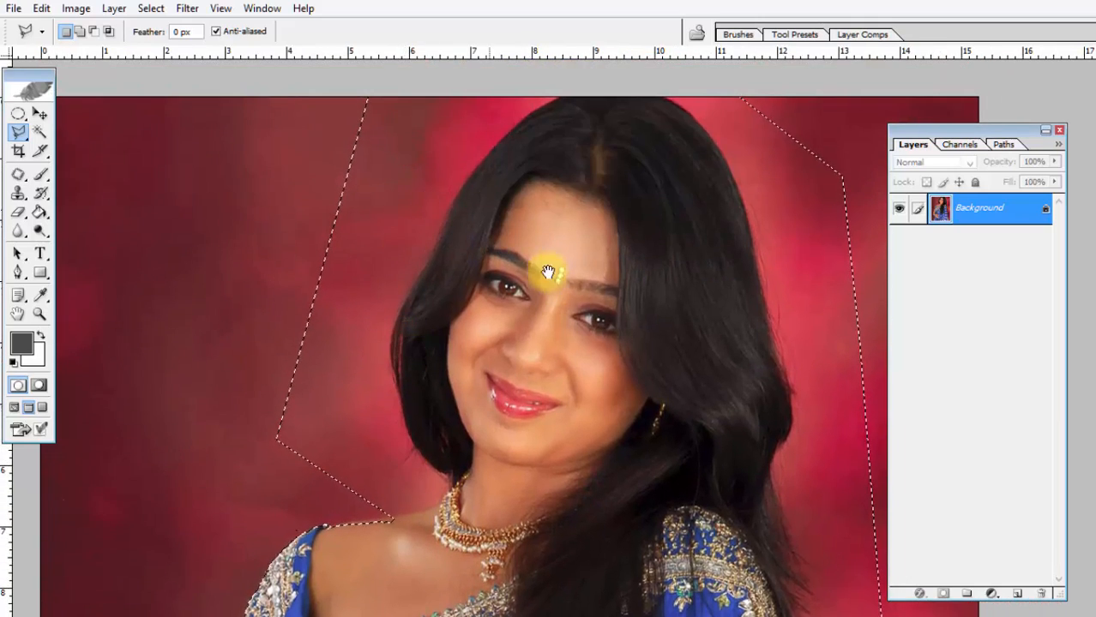
{"action": "left_click_drag", "start_coordinate": [558, 287], "coordinate": [250, 176]}
{"action": "left_click_drag", "start_coordinate": [396, 477], "coordinate": [397, 333]}
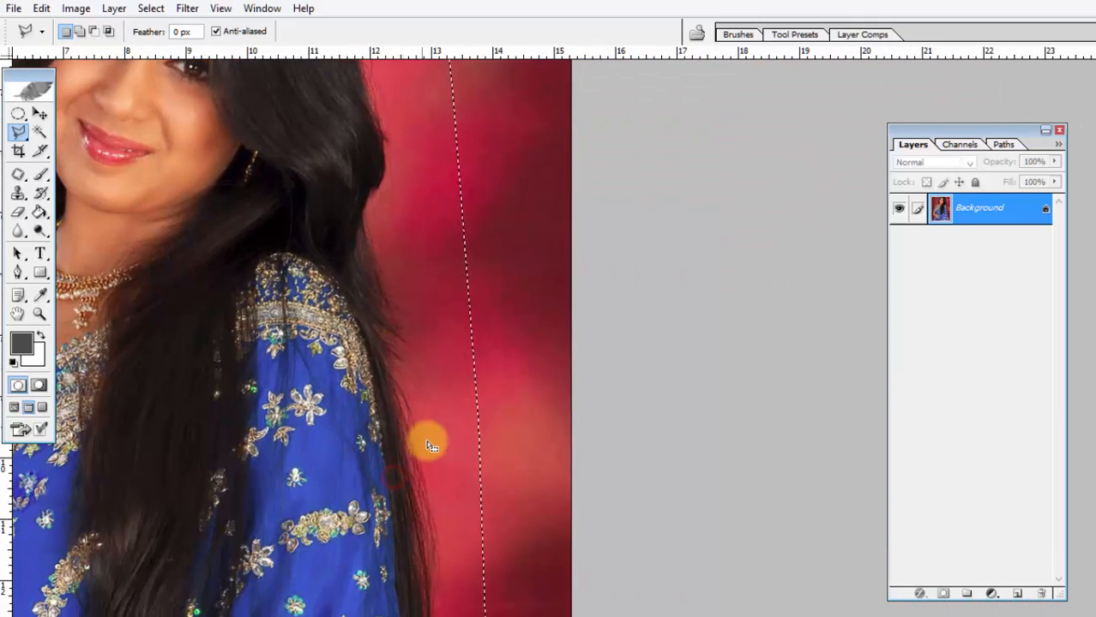
{"action": "left_click_drag", "start_coordinate": [432, 415], "coordinate": [421, 325]}
{"action": "left_click_drag", "start_coordinate": [443, 445], "coordinate": [465, 379]}
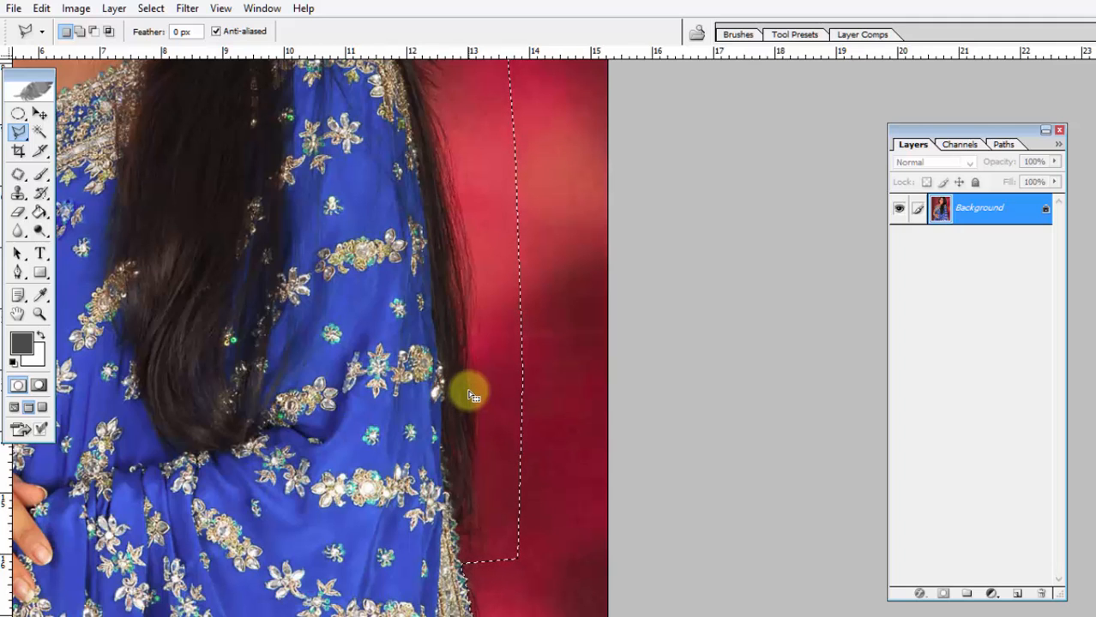
{"action": "left_click_drag", "start_coordinate": [441, 363], "coordinate": [645, 565]}
{"action": "left_click_drag", "start_coordinate": [596, 329], "coordinate": [522, 488]}
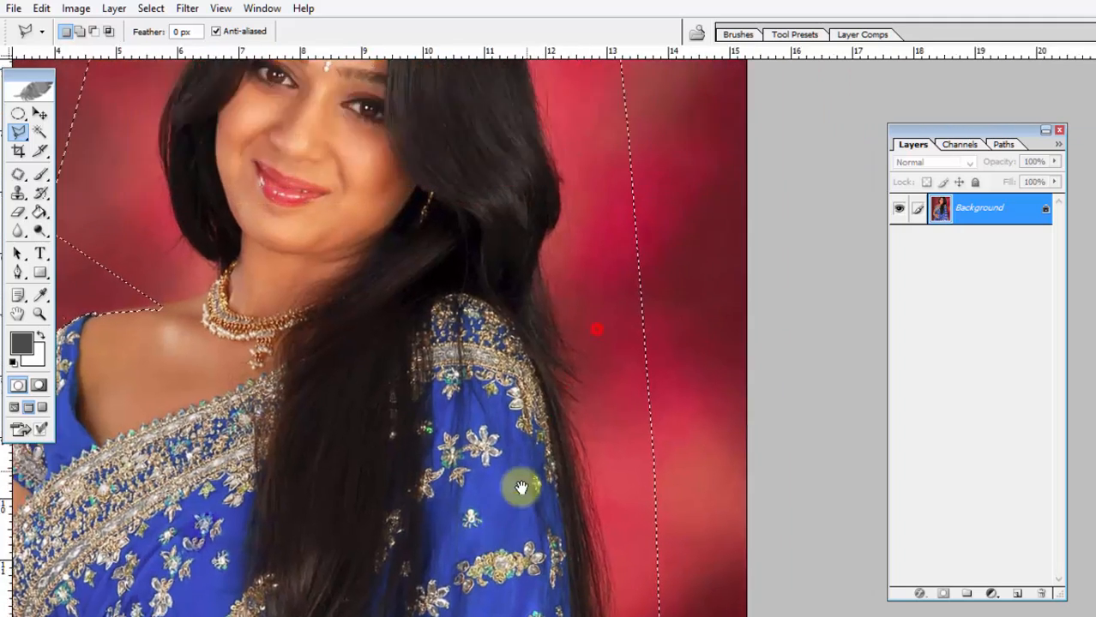
{"action": "left_click_drag", "start_coordinate": [474, 203], "coordinate": [521, 406]}
{"action": "key", "text": "ctrl+minus"}
{"action": "key", "text": "ctrl+minus"}
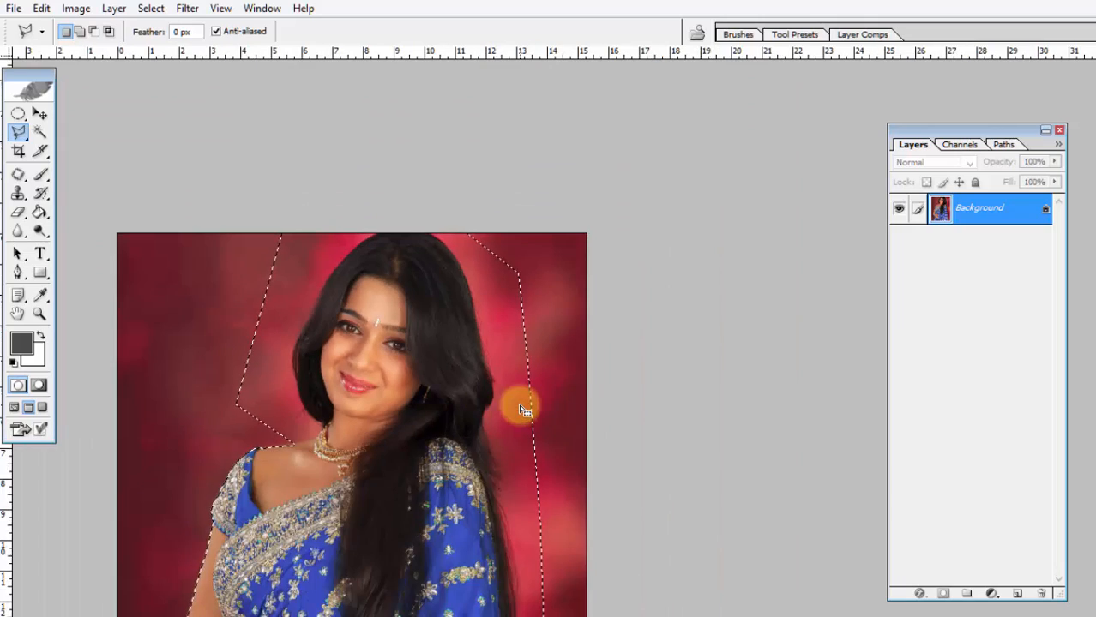
Step: Copy the selected woman into photography (155).jpg as a new layer and move the Layers palette off the figure
{"action": "key", "text": "f"}
{"action": "left_click_drag", "start_coordinate": [313, 133], "coordinate": [790, 116]}
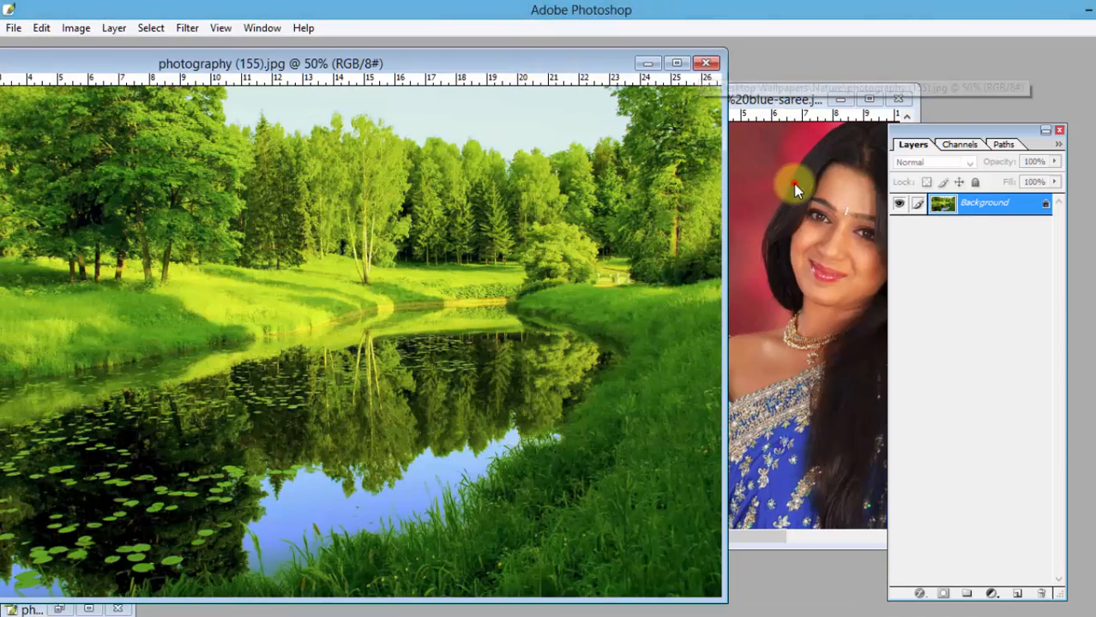
{"action": "left_click", "coordinate": [789, 183]}
{"action": "left_click_drag", "start_coordinate": [852, 211], "coordinate": [383, 257]}
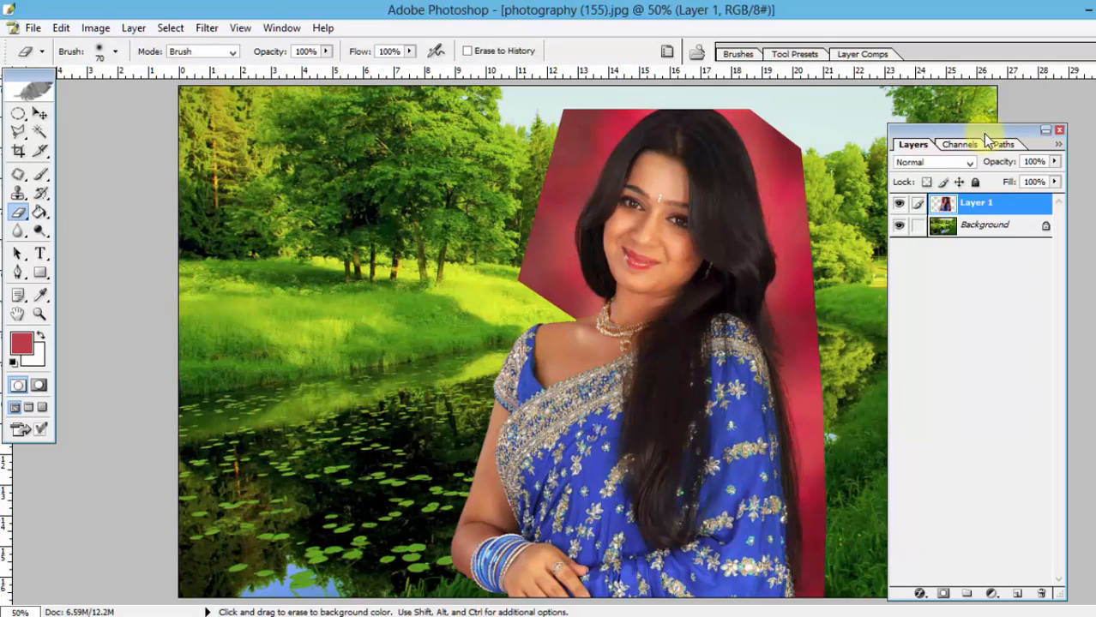
{"action": "left_click_drag", "start_coordinate": [983, 127], "coordinate": [1060, 109]}
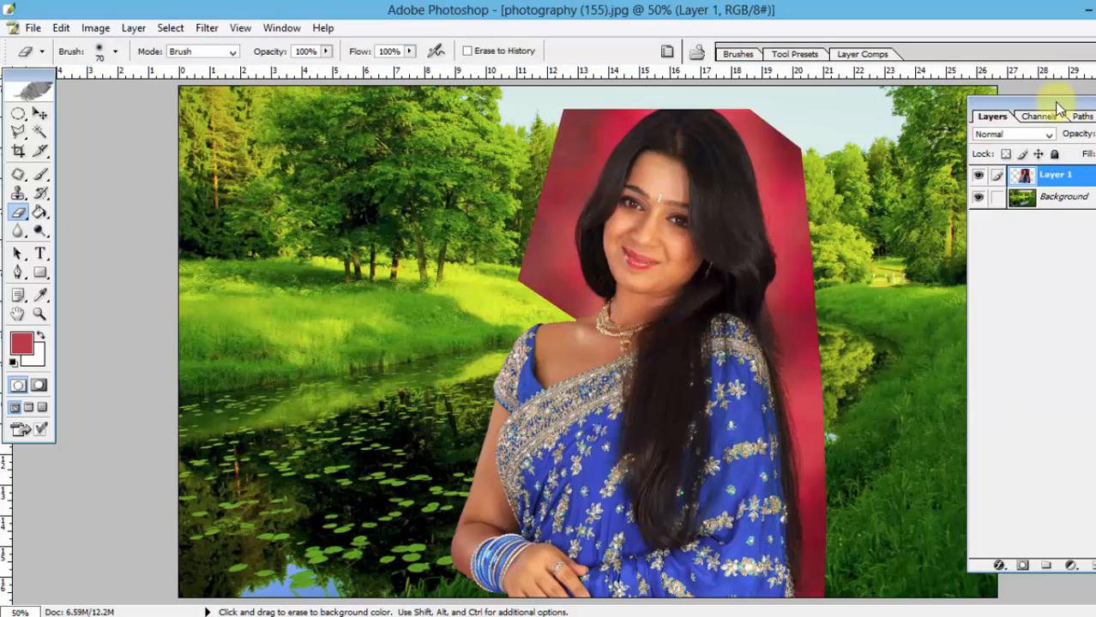
Step: Scale the woman's layer proportionally to 95.2% and reposition her slightly to the right in the landscape
{"action": "right_click", "coordinate": [600, 397], "text": "ctrl"}
{"action": "left_click", "coordinate": [666, 416]}
{"action": "key", "text": "ctrl+t"}
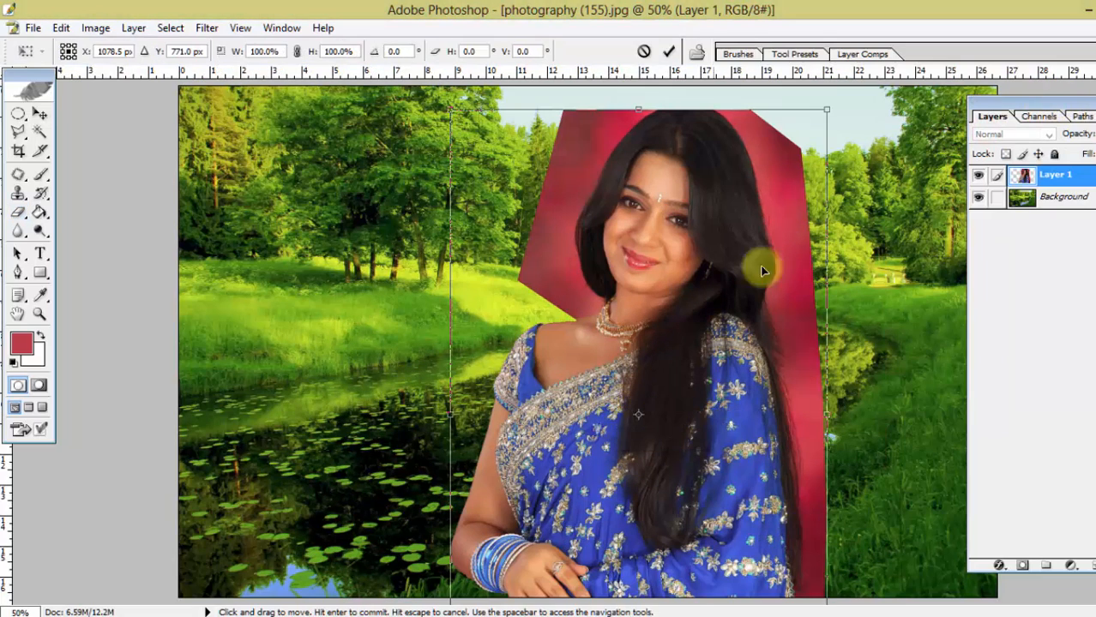
{"action": "left_click_drag", "start_coordinate": [828, 108], "coordinate": [807, 138]}
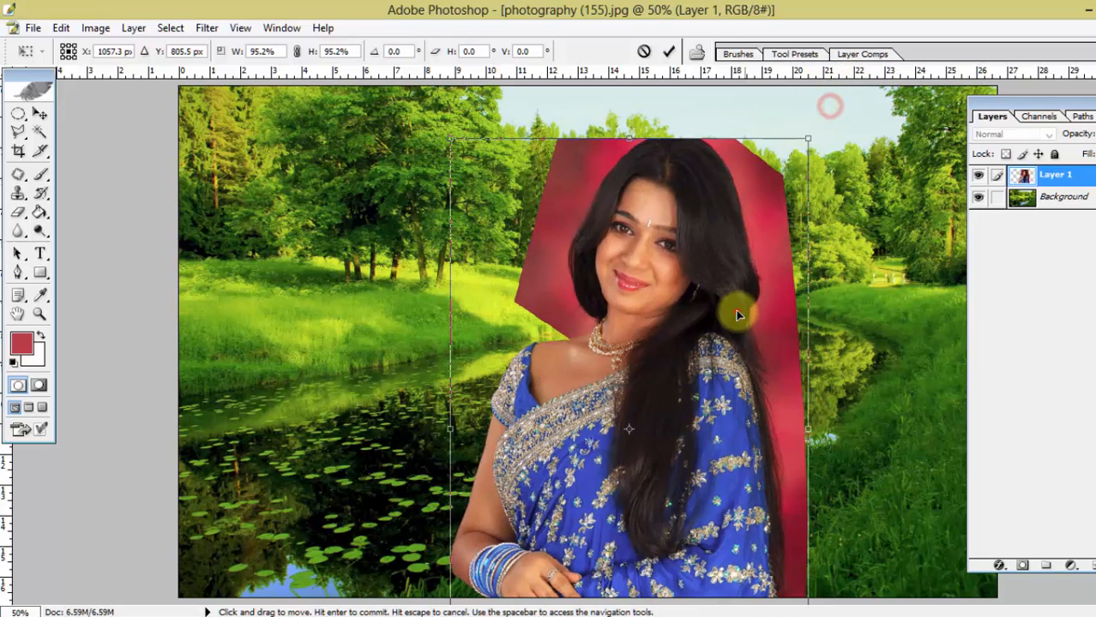
{"action": "key", "text": "Return"}
{"action": "mouse_move", "coordinate": [734, 311]}
{"action": "left_mouse_down"}
{"action": "mouse_move", "coordinate": [706, 362]}
{"action": "mouse_move", "coordinate": [777, 289]}
{"action": "mouse_move", "coordinate": [757, 326]}
{"action": "mouse_move", "coordinate": [759, 312]}
{"action": "left_mouse_up"}
Step: Draw a closed Pen path along the face and through the saree, enclosing all the hair and red backdrop
{"action": "key", "text": "p"}
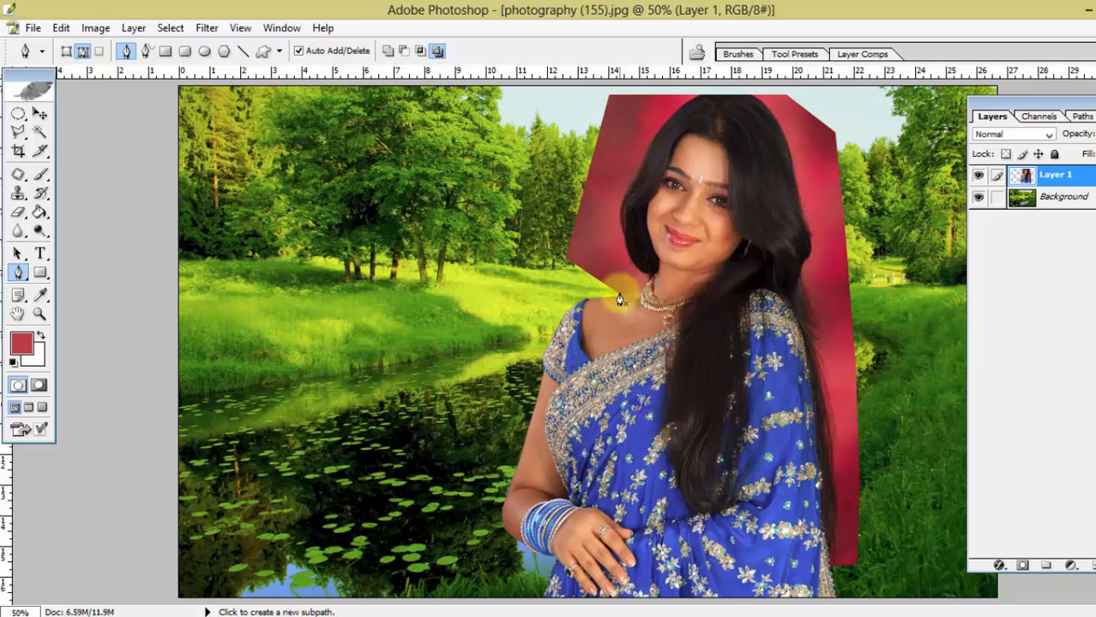
{"action": "left_click", "coordinate": [622, 292]}
{"action": "left_click_drag", "start_coordinate": [652, 276], "coordinate": [646, 236]}
{"action": "left_click_drag", "start_coordinate": [655, 192], "coordinate": [742, 154]}
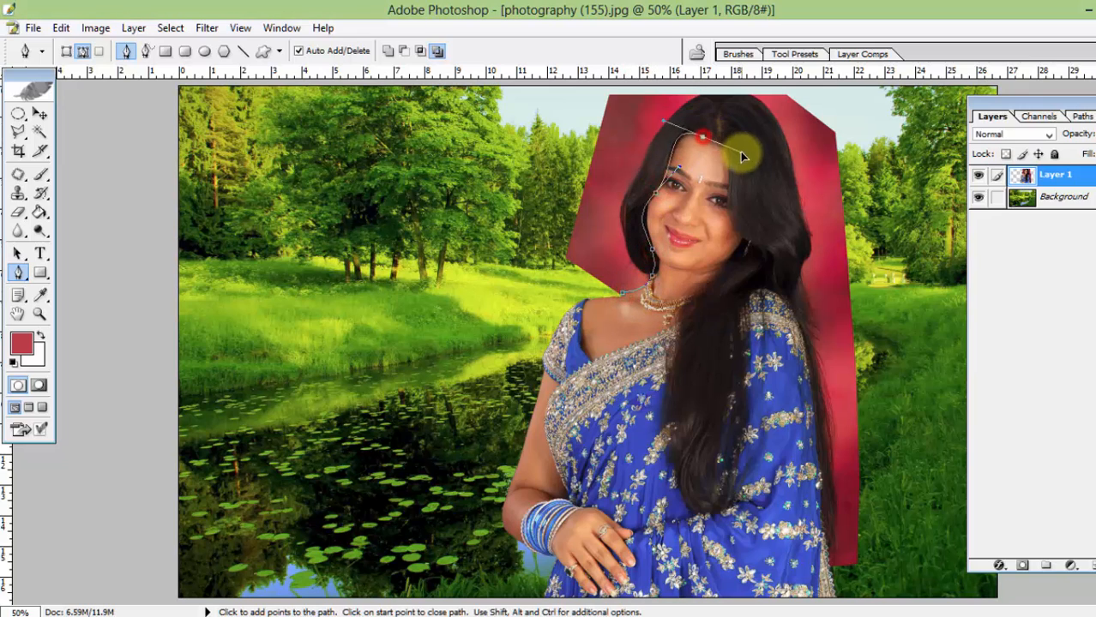
{"action": "left_click_drag", "start_coordinate": [738, 208], "coordinate": [738, 227]}
{"action": "left_click", "coordinate": [739, 239]}
{"action": "left_click_drag", "start_coordinate": [768, 262], "coordinate": [776, 283]}
{"action": "left_click_drag", "start_coordinate": [780, 453], "coordinate": [781, 514]}
{"action": "left_click_drag", "start_coordinate": [791, 563], "coordinate": [800, 573]}
{"action": "left_click_drag", "start_coordinate": [817, 579], "coordinate": [888, 557]}
{"action": "left_click_drag", "start_coordinate": [906, 444], "coordinate": [909, 410]}
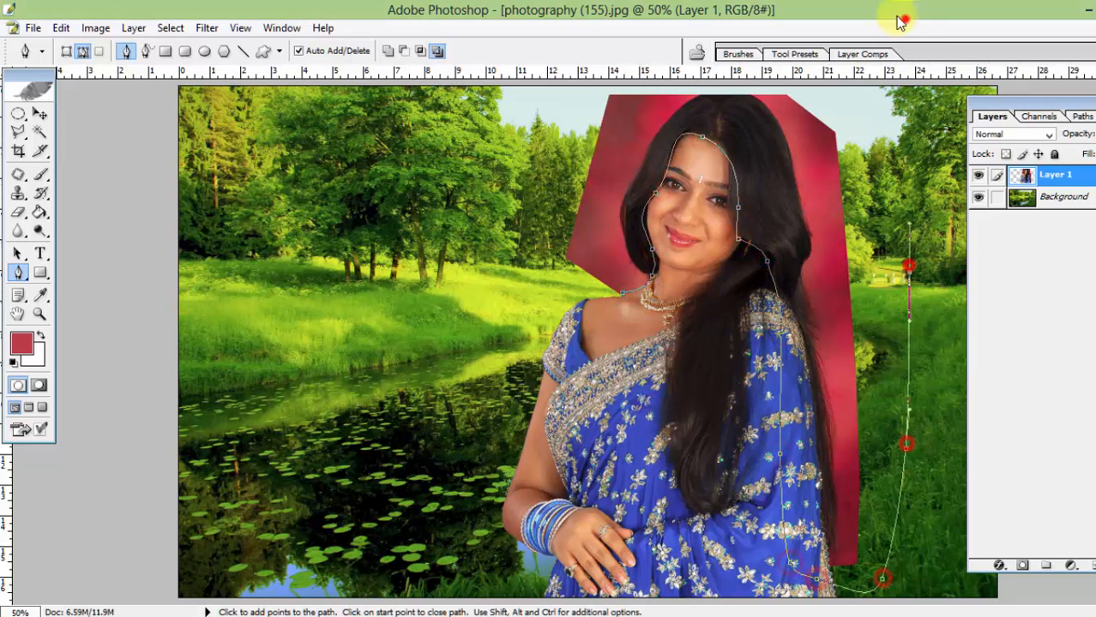
{"action": "left_click", "coordinate": [843, 91]}
{"action": "left_click_drag", "start_coordinate": [490, 168], "coordinate": [495, 350]}
{"action": "left_click", "coordinate": [622, 293]}
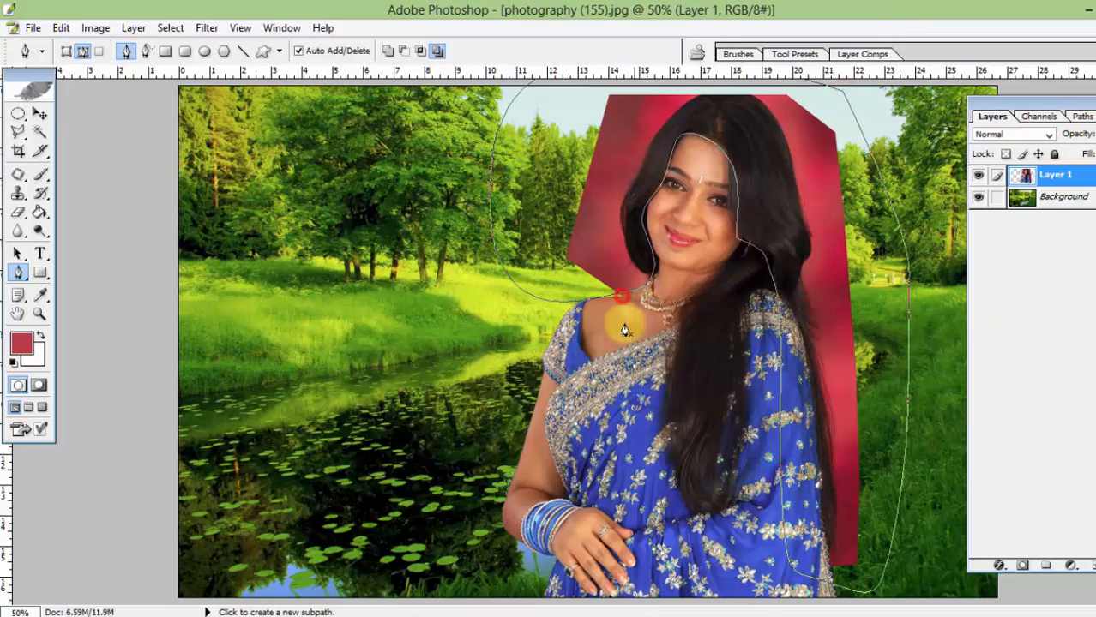
Step: Convert the hair path into a selection and feather it by 20 pixels
{"action": "key", "text": "ctrl+Return"}
{"action": "key", "text": "ctrl+alt+d"}
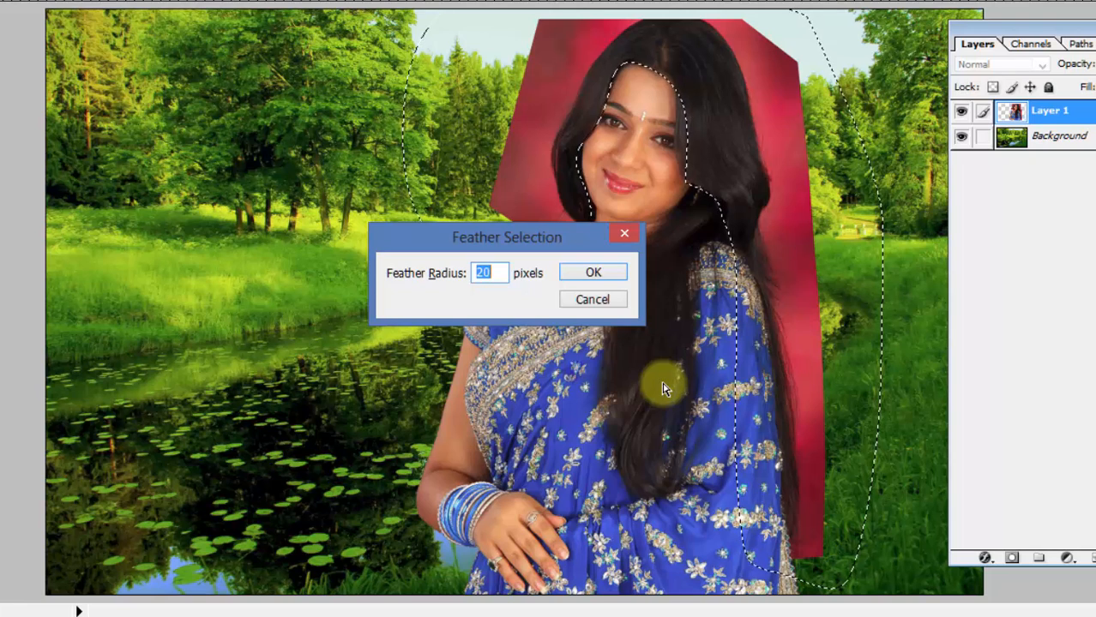
{"action": "key", "text": "Return"}
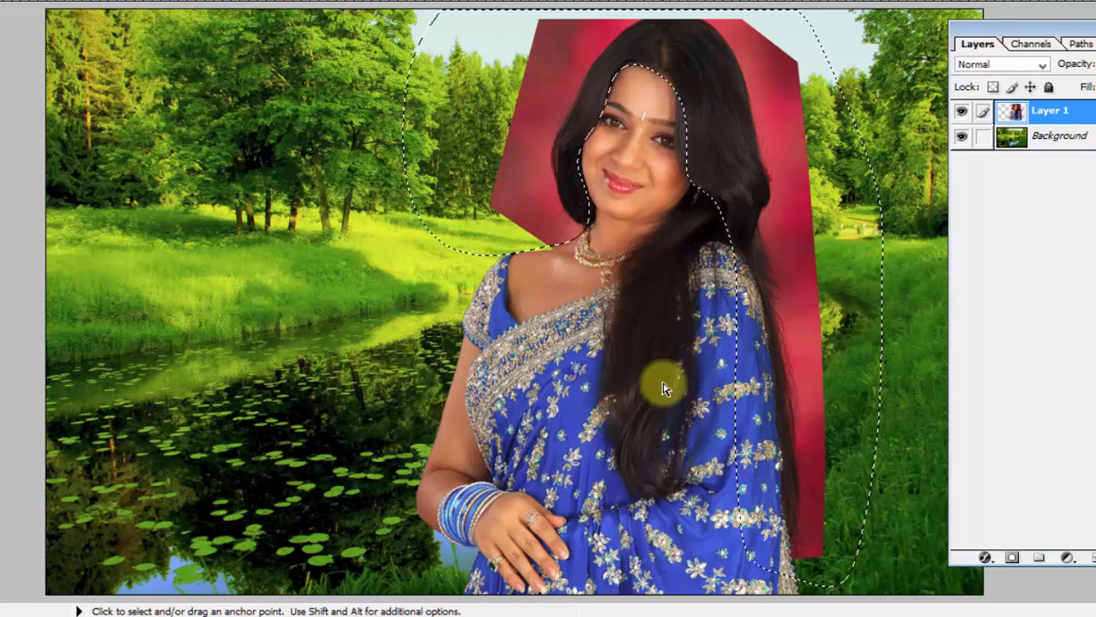
Step: Copy the feathered hair area to a new layer and hide Layer 1
{"action": "key", "text": "ctrl+j"}
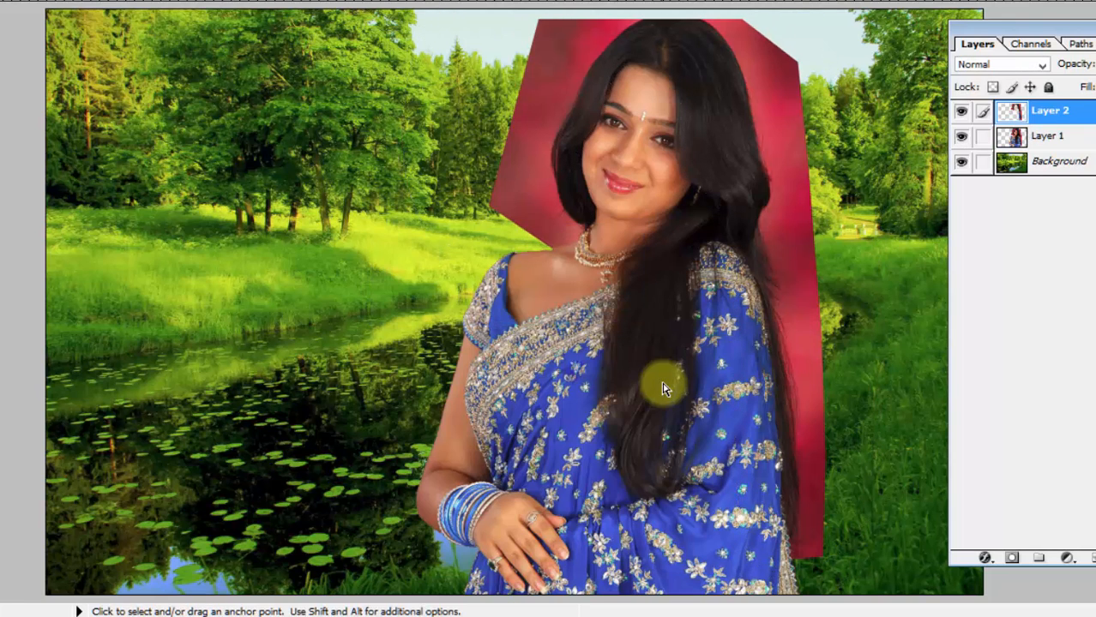
{"action": "left_click", "coordinate": [961, 139]}
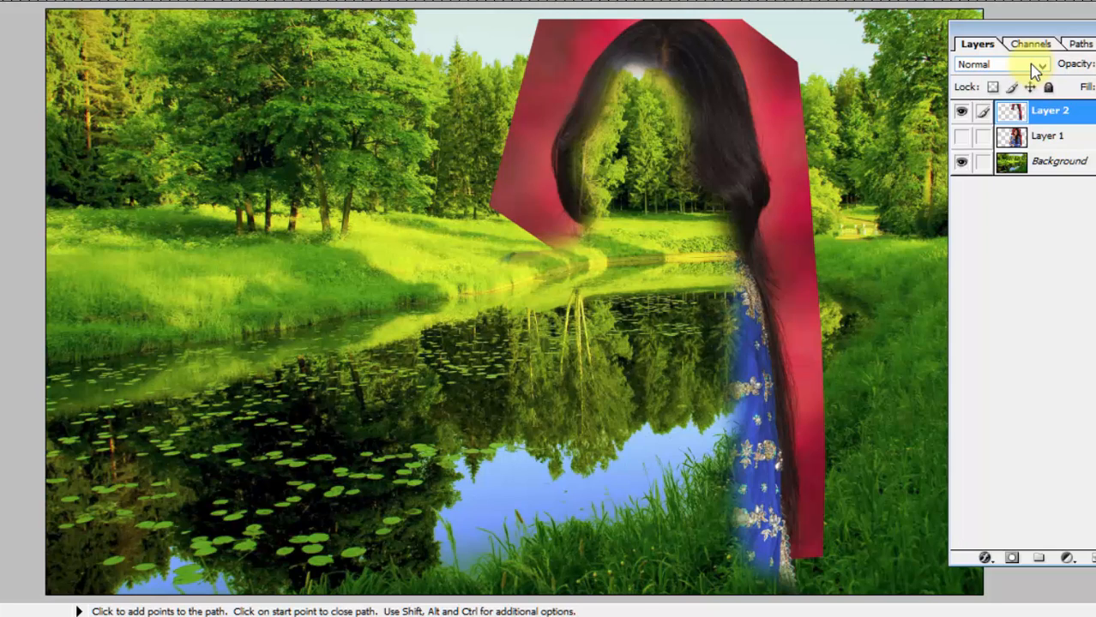
Step: Try desaturating the copied hair layer in Normal blending mode, and undo it
{"action": "key", "text": "ctrl+shift+u"}
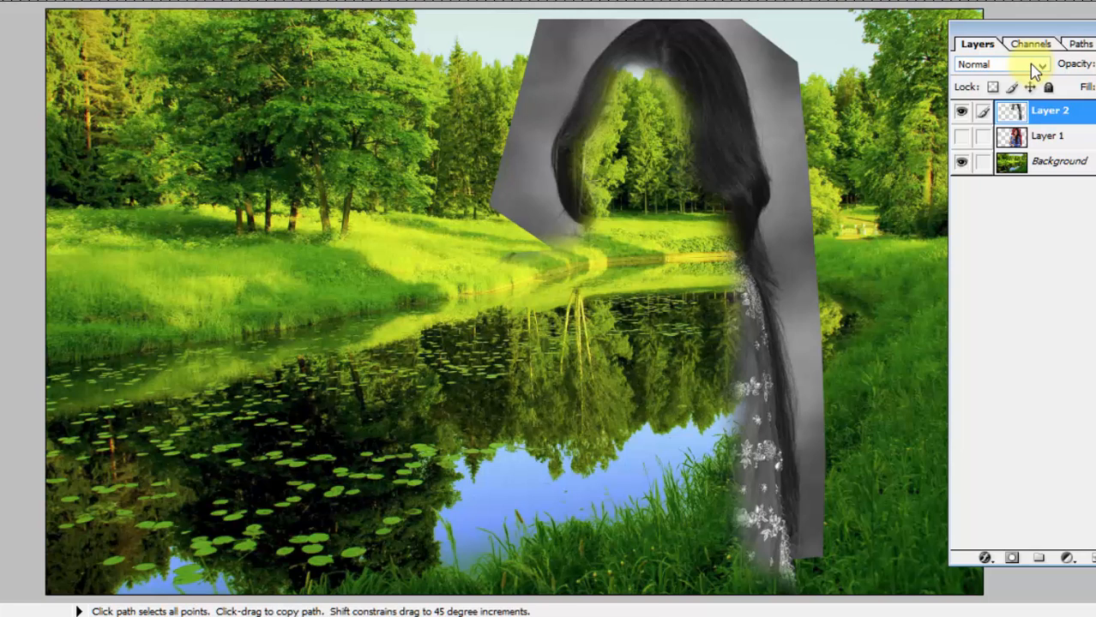
{"action": "key", "text": "ctrl+alt+z"}
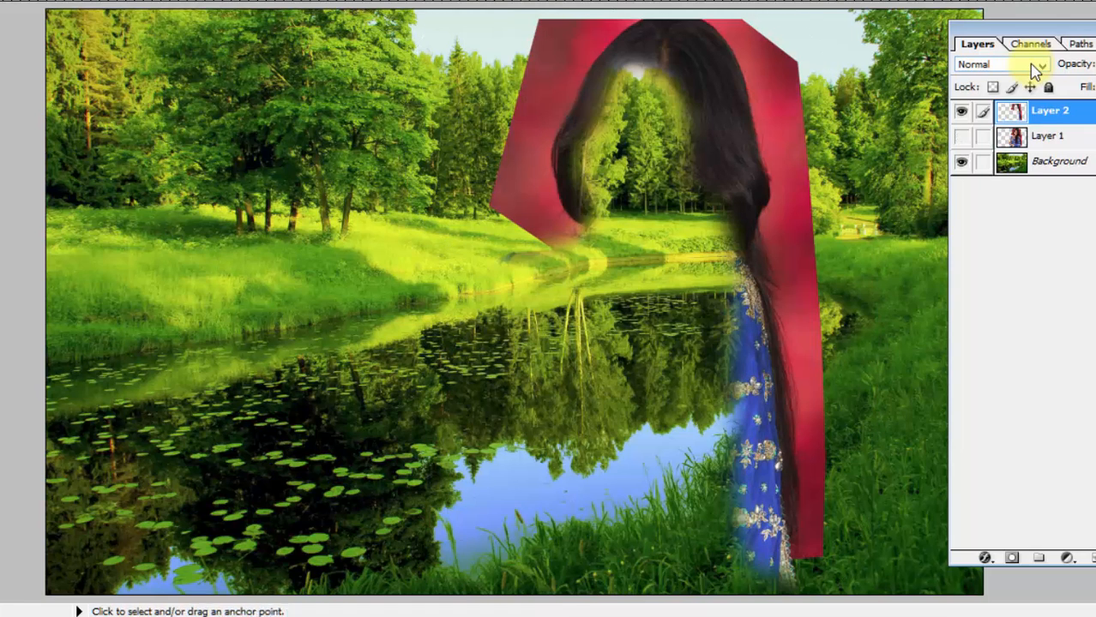
Step: Set the copied hair layer's blending mode to Multiply and desaturate the layer
{"action": "left_click", "coordinate": [1031, 67]}
{"action": "left_click", "coordinate": [993, 124]}
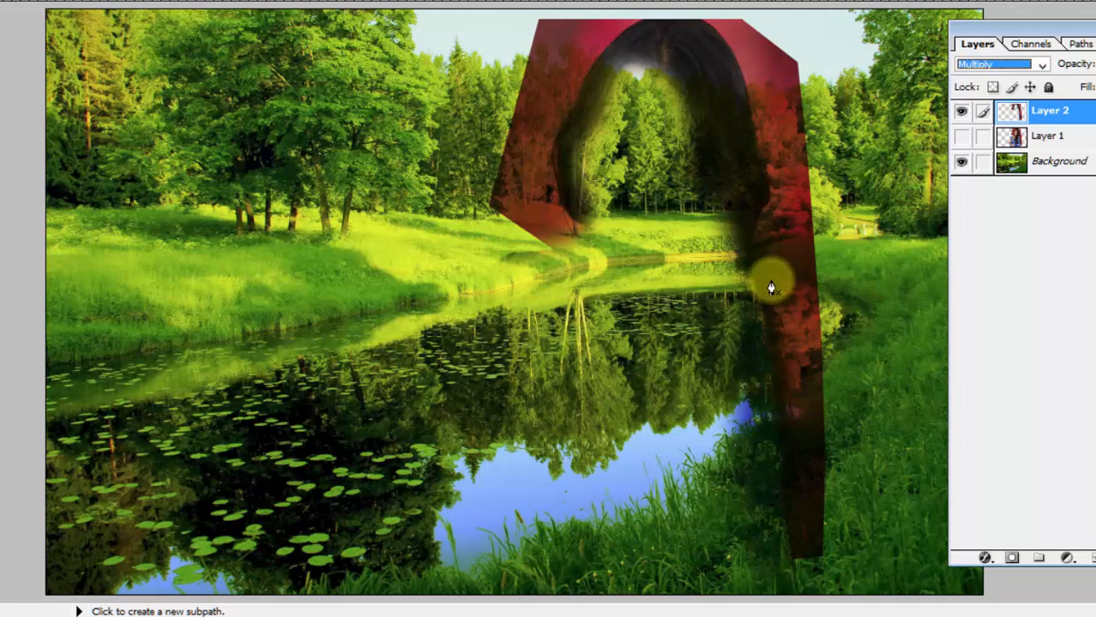
{"action": "key", "text": "ctrl+shift+u"}
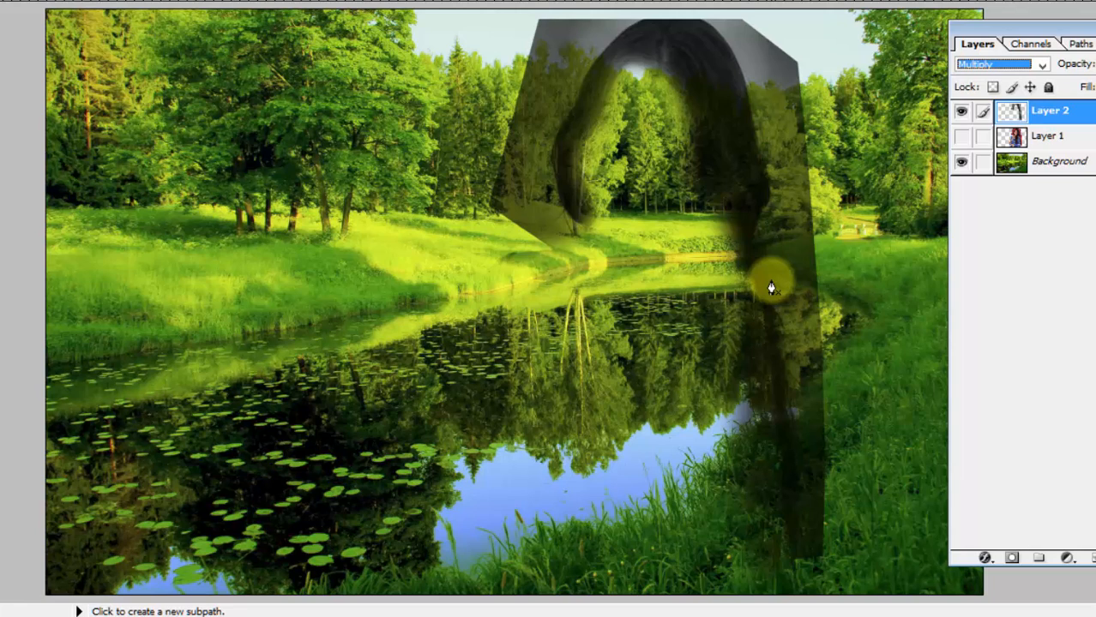
Step: Set the white point of Layer 2 with Levels by sampling the grey backdrop remnants on both sides of the hair
{"action": "key", "text": "ctrl+l"}
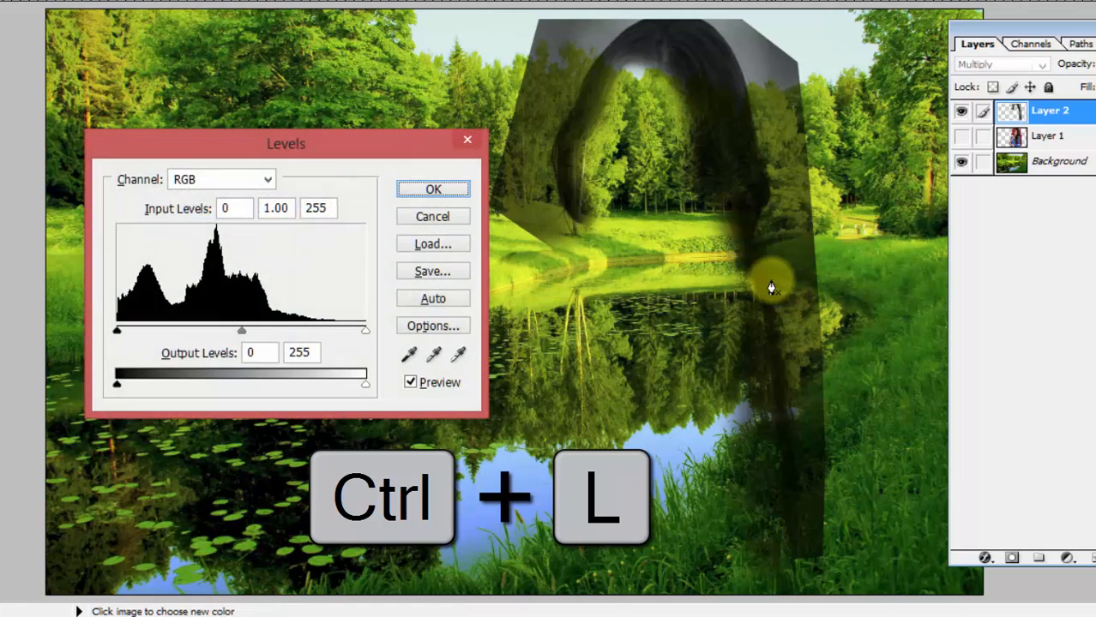
{"action": "left_click", "coordinate": [458, 355]}
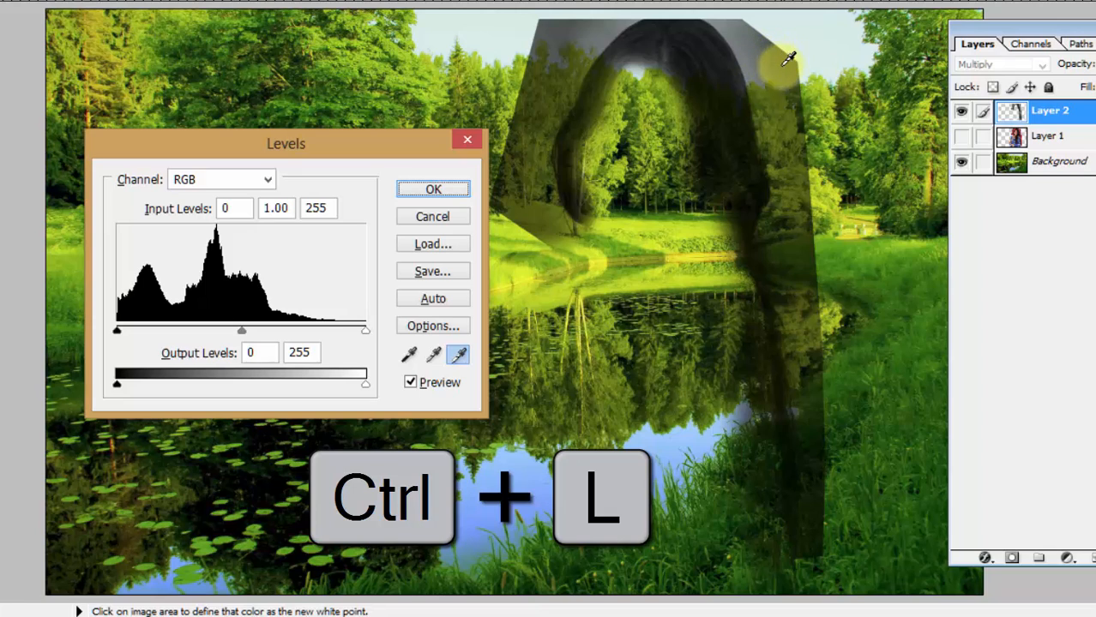
{"action": "left_click", "coordinate": [790, 183]}
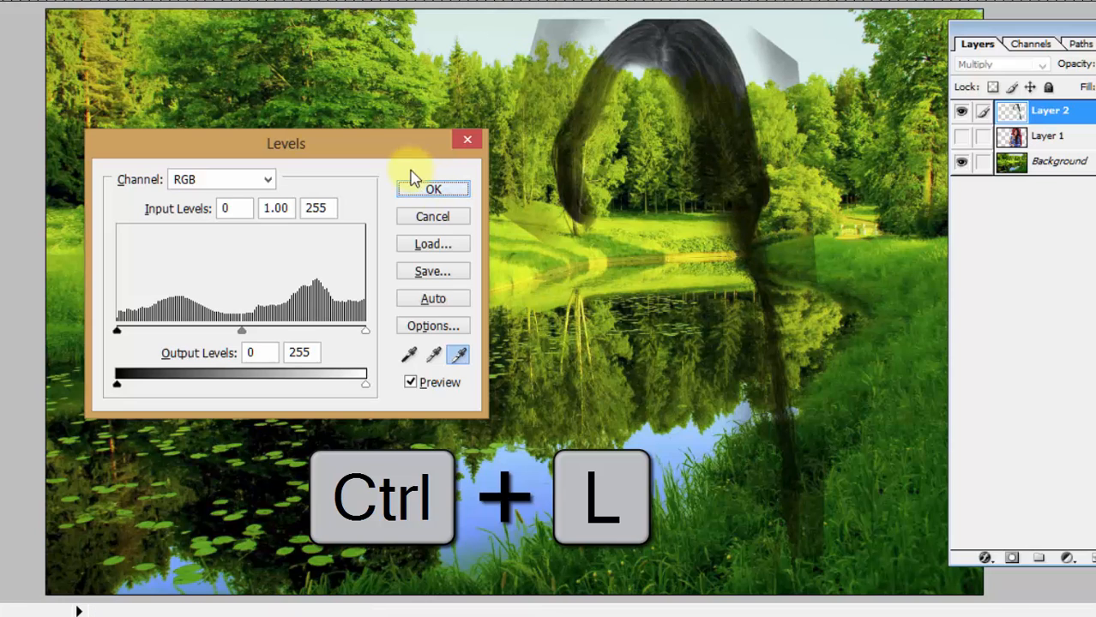
{"action": "left_click", "coordinate": [528, 110]}
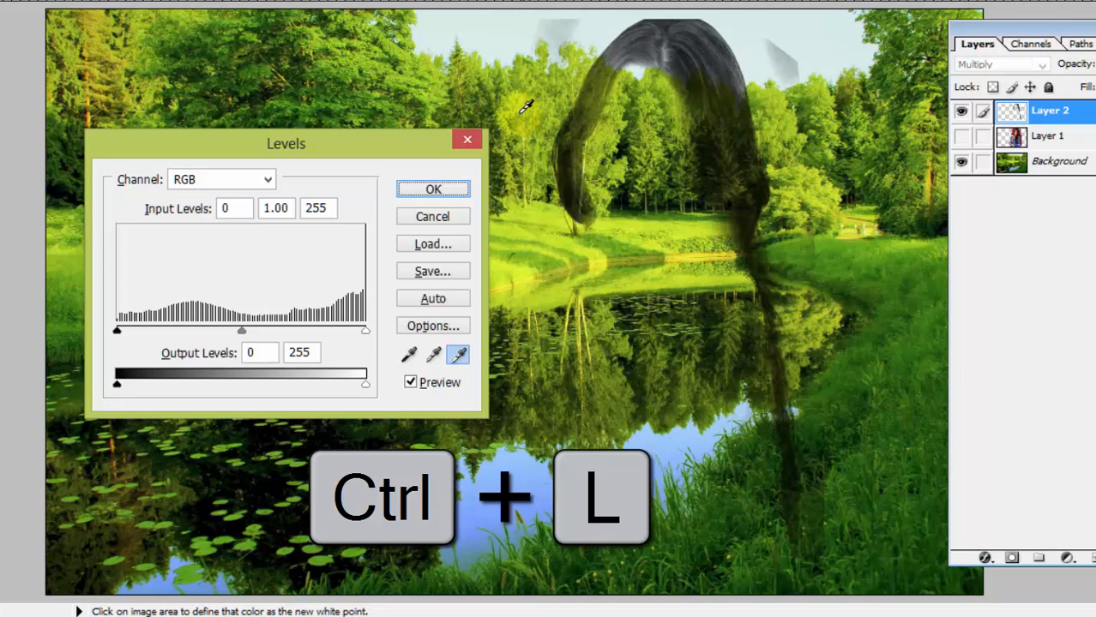
{"action": "left_click", "coordinate": [782, 59]}
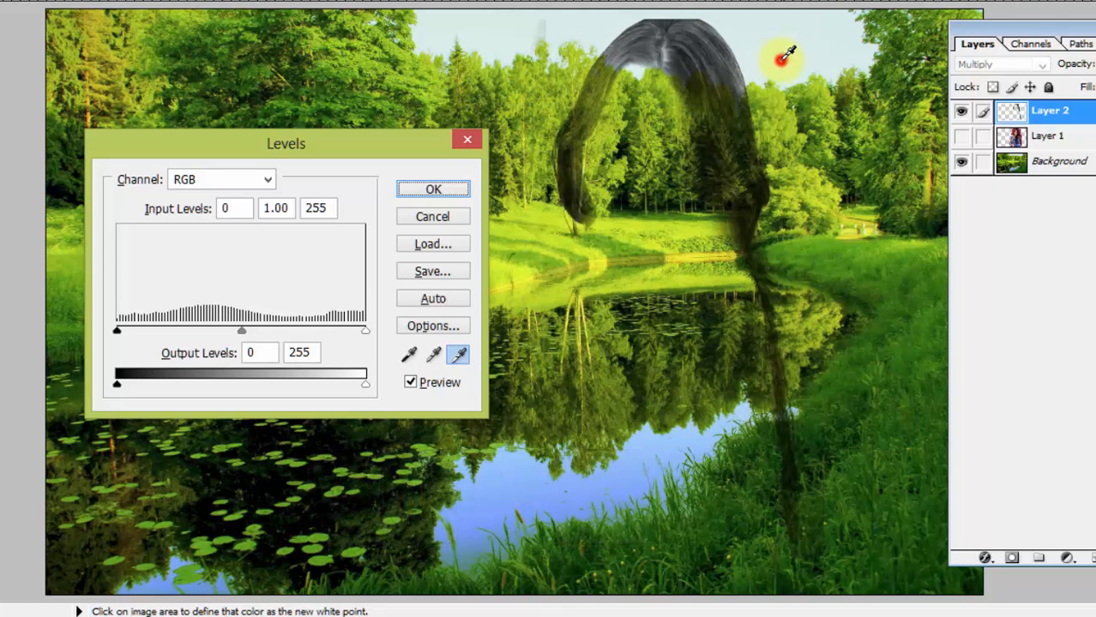
{"action": "left_click", "coordinate": [431, 187]}
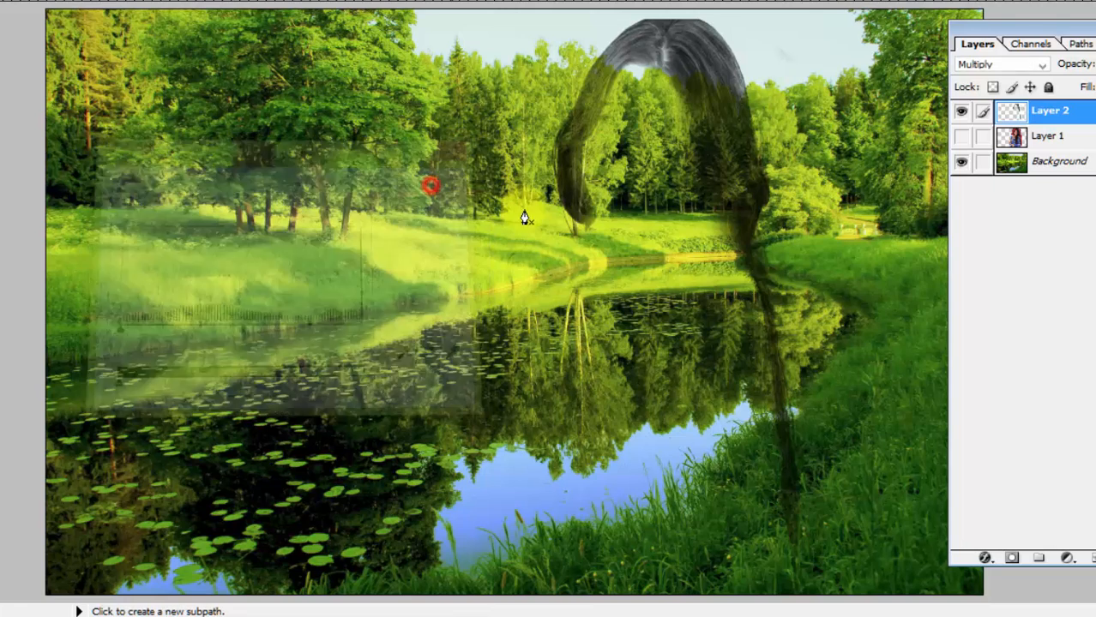
Step: Show Layer 1 again and make it the active layer
{"action": "key", "text": "v"}
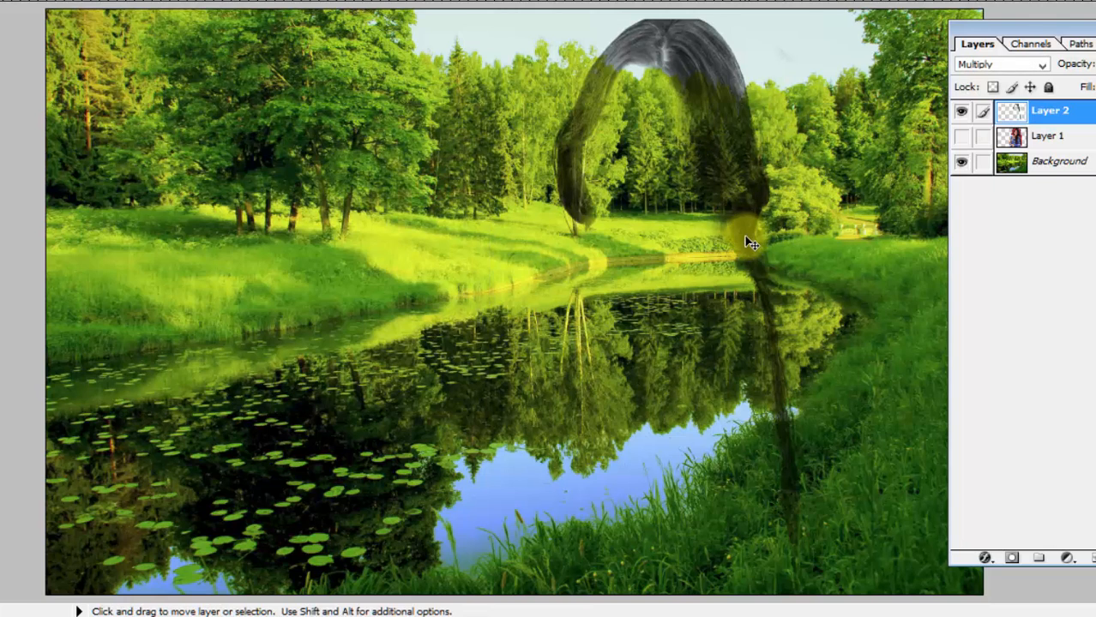
{"action": "left_click", "coordinate": [964, 138]}
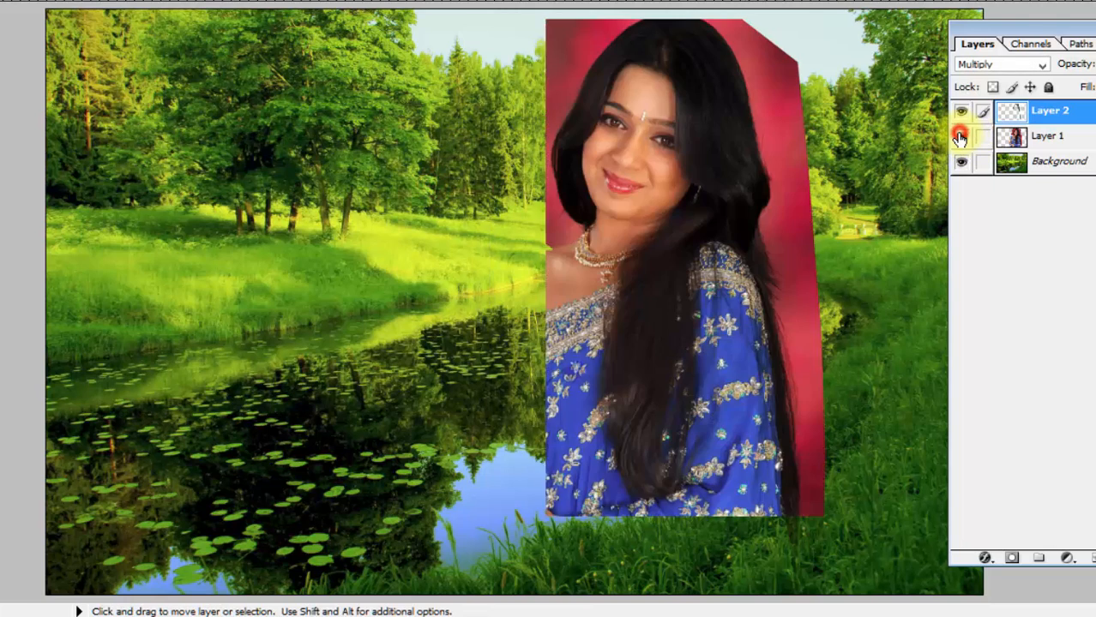
{"action": "left_click", "coordinate": [1053, 139]}
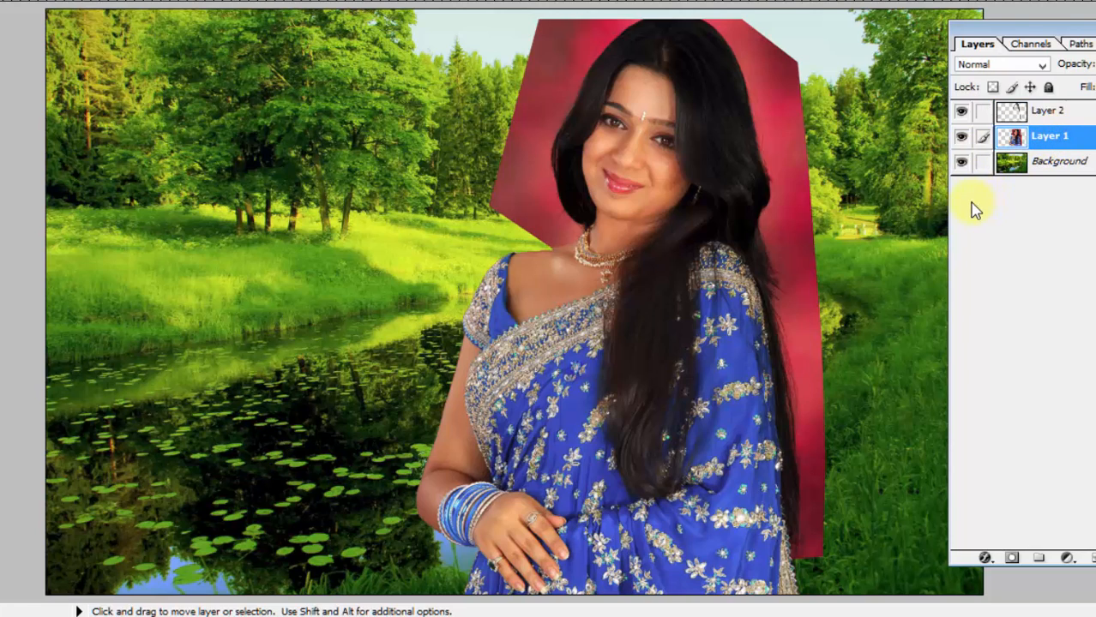
Step: Erase the red backdrop on Layer 1 beside the lower lengths of the long hair with a soft eraser
{"action": "key", "text": "e"}
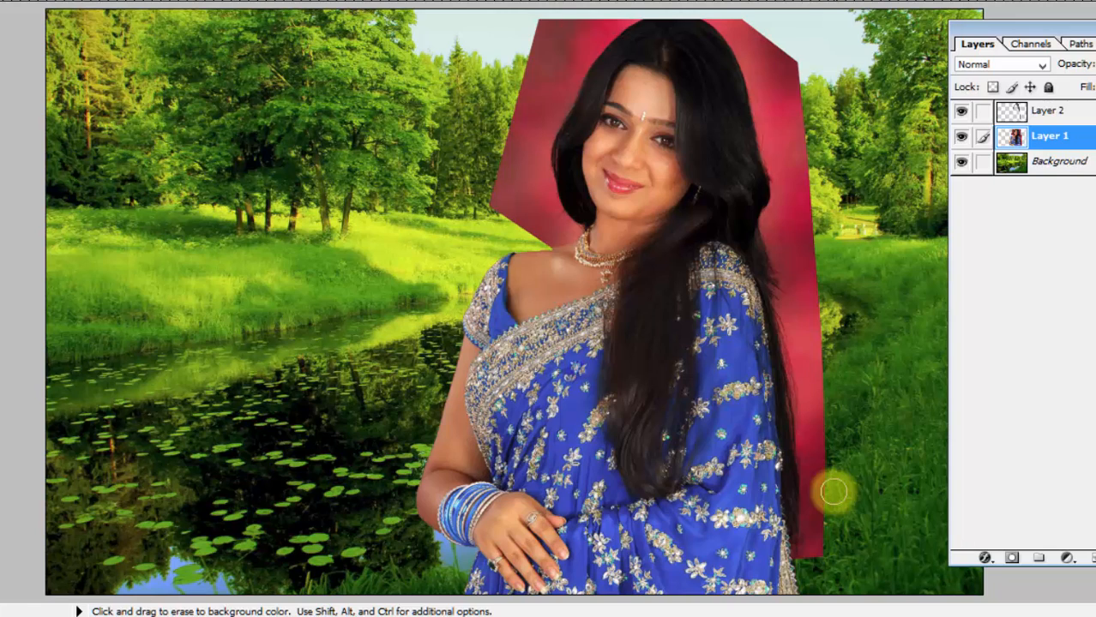
{"action": "mouse_move", "coordinate": [833, 495]}
{"action": "left_mouse_down"}
{"action": "mouse_move", "coordinate": [805, 557]}
{"action": "mouse_move", "coordinate": [820, 539]}
{"action": "mouse_move", "coordinate": [799, 547]}
{"action": "mouse_move", "coordinate": [805, 517]}
{"action": "mouse_move", "coordinate": [785, 435]}
{"action": "left_mouse_up"}
{"action": "key", "text": "ctrl+z"}
{"action": "key", "text": "ctrl+plus"}
{"action": "key", "text": "ctrl+plus"}
{"action": "key", "text": "ctrl+plus"}
{"action": "key", "text": "ctrl+plus"}
{"action": "left_click_drag", "start_coordinate": [802, 354], "coordinate": [17, 17]}
{"action": "left_click_drag", "start_coordinate": [334, 283], "coordinate": [152, 73]}
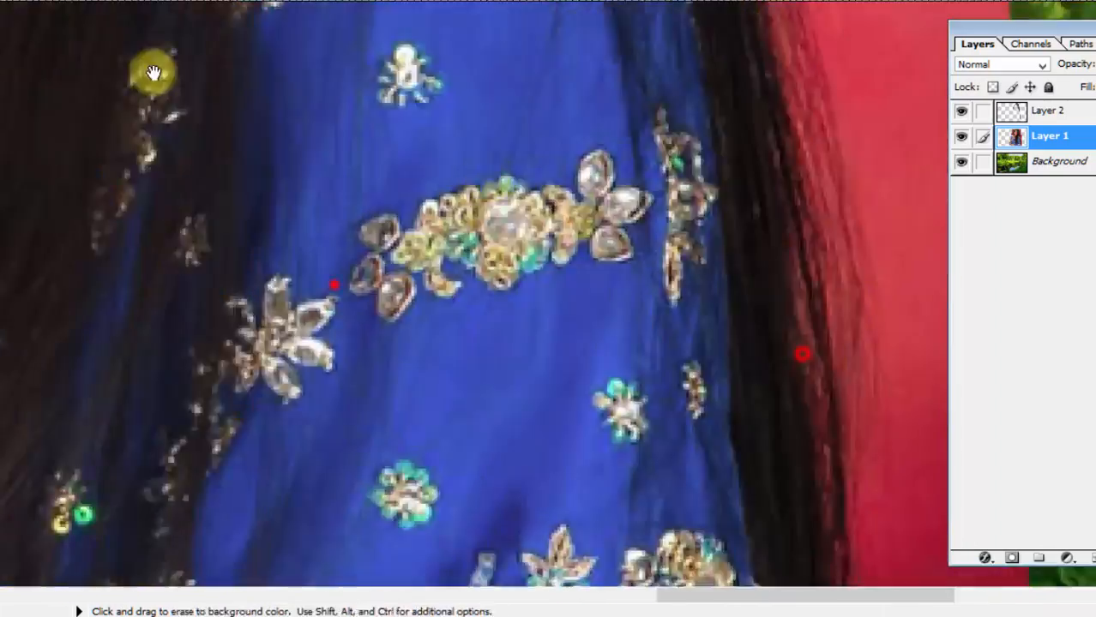
{"action": "left_click_drag", "start_coordinate": [485, 178], "coordinate": [129, 18]}
{"action": "left_click_drag", "start_coordinate": [173, 194], "coordinate": [26, 17]}
{"action": "left_click_drag", "start_coordinate": [272, 374], "coordinate": [474, 91]}
{"action": "mouse_move", "coordinate": [514, 505]}
{"action": "left_mouse_down"}
{"action": "mouse_move", "coordinate": [565, 453]}
{"action": "mouse_move", "coordinate": [602, 146]}
{"action": "left_mouse_up"}
{"action": "left_click_drag", "start_coordinate": [638, 147], "coordinate": [626, 469]}
{"action": "mouse_move", "coordinate": [592, 448]}
{"action": "left_mouse_down"}
{"action": "mouse_move", "coordinate": [570, 362]}
{"action": "mouse_move", "coordinate": [583, 202]}
{"action": "left_mouse_up"}
{"action": "left_click_drag", "start_coordinate": [735, 162], "coordinate": [730, 424]}
{"action": "left_click_drag", "start_coordinate": [657, 469], "coordinate": [511, 201]}
{"action": "left_click_drag", "start_coordinate": [565, 235], "coordinate": [591, 477]}
{"action": "mouse_move", "coordinate": [487, 413]}
{"action": "left_mouse_down"}
{"action": "mouse_move", "coordinate": [504, 134]}
{"action": "mouse_move", "coordinate": [663, 261]}
{"action": "left_mouse_up"}
{"action": "left_click_drag", "start_coordinate": [631, 393], "coordinate": [646, 577]}
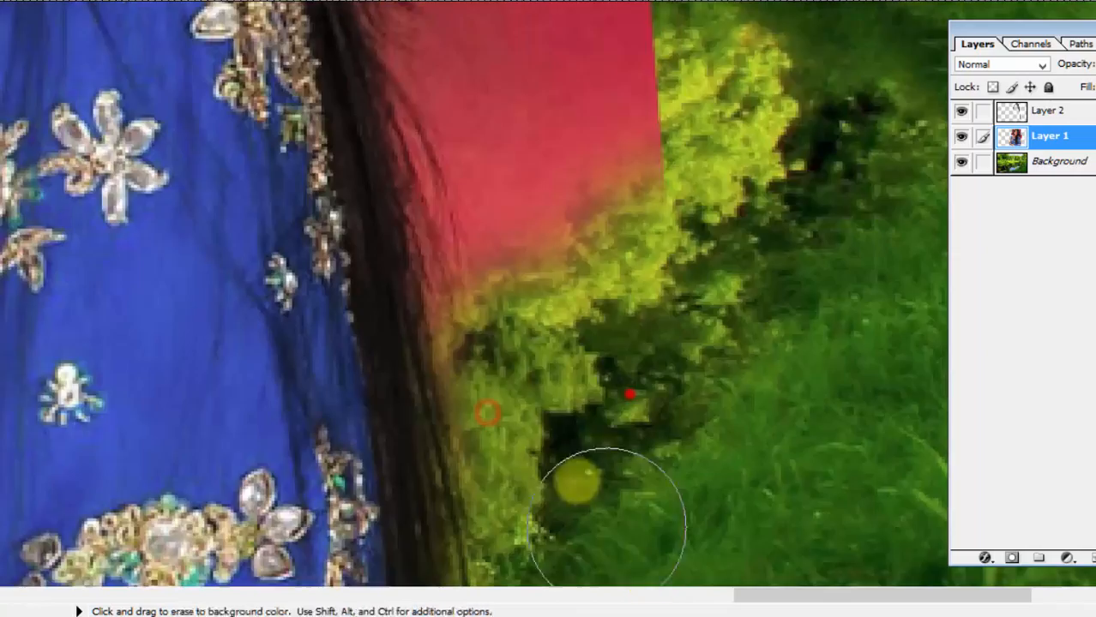
Step: Continue erasing the red backdrop upward along the outer edge of the hair, from the shoulder towards the head
{"action": "left_click_drag", "start_coordinate": [568, 343], "coordinate": [611, 429]}
{"action": "mouse_move", "coordinate": [552, 461]}
{"action": "left_mouse_down"}
{"action": "mouse_move", "coordinate": [554, 353]}
{"action": "mouse_move", "coordinate": [493, 154]}
{"action": "left_mouse_up"}
{"action": "left_click_drag", "start_coordinate": [528, 269], "coordinate": [562, 497]}
{"action": "mouse_move", "coordinate": [707, 512]}
{"action": "left_mouse_down"}
{"action": "mouse_move", "coordinate": [599, 375]}
{"action": "mouse_move", "coordinate": [506, 120]}
{"action": "left_mouse_up"}
{"action": "left_click_drag", "start_coordinate": [584, 220], "coordinate": [615, 394]}
{"action": "mouse_move", "coordinate": [766, 353]}
{"action": "left_mouse_down"}
{"action": "mouse_move", "coordinate": [738, 221]}
{"action": "mouse_move", "coordinate": [494, 190]}
{"action": "left_mouse_up"}
{"action": "left_click_drag", "start_coordinate": [602, 93], "coordinate": [503, 399]}
{"action": "left_click_drag", "start_coordinate": [435, 327], "coordinate": [438, 54]}
{"action": "left_click_drag", "start_coordinate": [597, 257], "coordinate": [593, 388]}
{"action": "left_click_drag", "start_coordinate": [585, 404], "coordinate": [504, 44]}
{"action": "left_click_drag", "start_coordinate": [712, 347], "coordinate": [712, 542]}
{"action": "left_click_drag", "start_coordinate": [656, 508], "coordinate": [506, 266]}
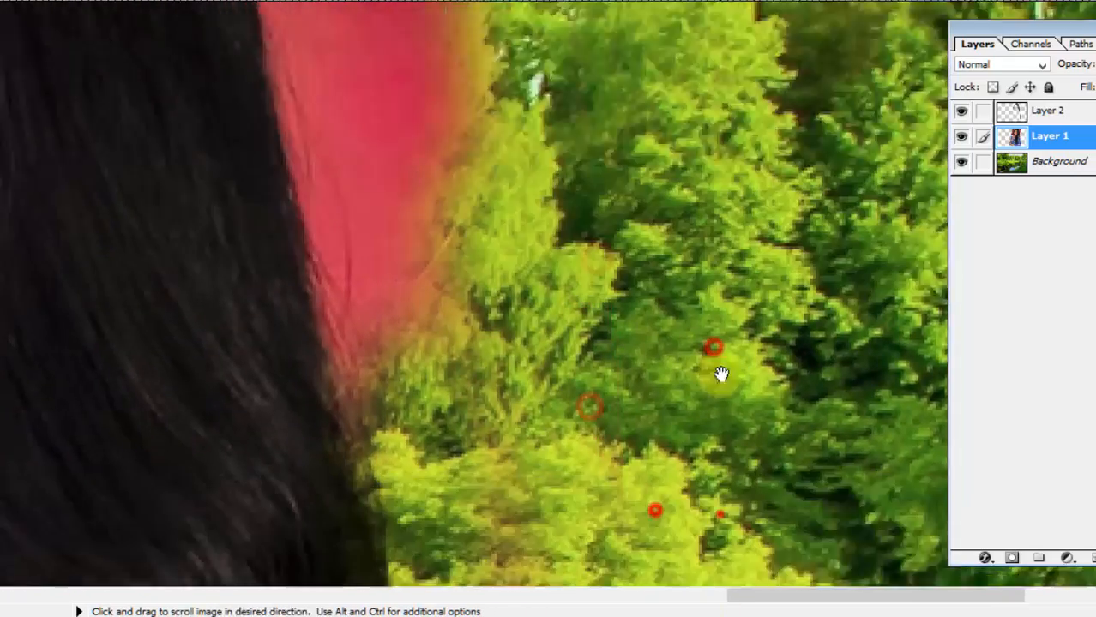
Step: Erase the red backdrop against the sky and trees around the upper right curve of the head
{"action": "left_click_drag", "start_coordinate": [719, 514], "coordinate": [758, 348]}
{"action": "left_click_drag", "start_coordinate": [611, 371], "coordinate": [423, 54]}
{"action": "left_click_drag", "start_coordinate": [527, 122], "coordinate": [578, 378]}
{"action": "mouse_move", "coordinate": [454, 370]}
{"action": "left_mouse_down"}
{"action": "mouse_move", "coordinate": [438, 338]}
{"action": "mouse_move", "coordinate": [617, 60]}
{"action": "left_mouse_up"}
{"action": "left_click_drag", "start_coordinate": [577, 296], "coordinate": [653, 521]}
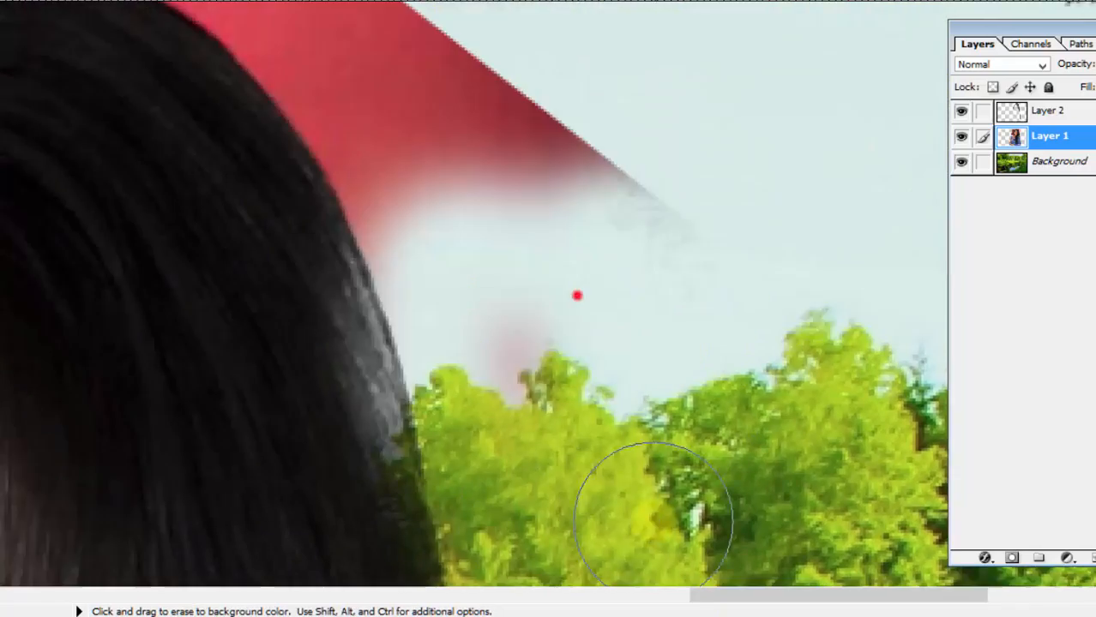
{"action": "left_click_drag", "start_coordinate": [636, 269], "coordinate": [541, 107]}
{"action": "left_click_drag", "start_coordinate": [507, 77], "coordinate": [238, 367]}
{"action": "key", "text": "ctrl+z"}
{"action": "left_click_drag", "start_coordinate": [410, 145], "coordinate": [448, 7]}
{"action": "left_click_drag", "start_coordinate": [486, 116], "coordinate": [671, 282]}
Step: Erase the red backdrop around the upper left side of the head, following the hair outline
{"action": "left_click_drag", "start_coordinate": [470, 132], "coordinate": [796, 137]}
{"action": "left_click_drag", "start_coordinate": [445, 164], "coordinate": [634, 154]}
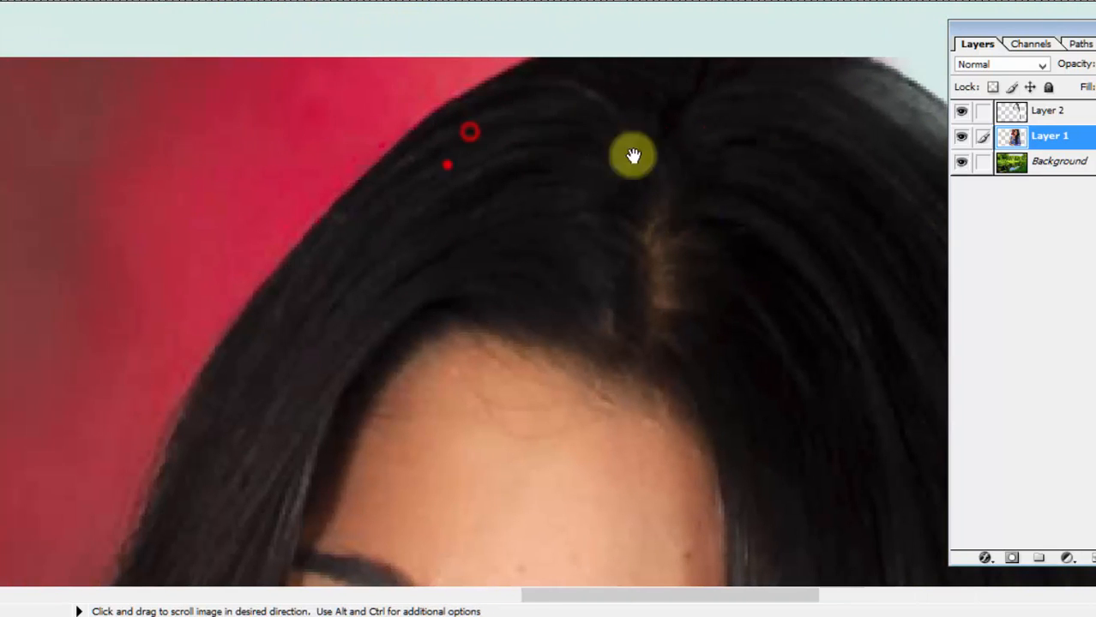
{"action": "left_click_drag", "start_coordinate": [431, 24], "coordinate": [103, 247]}
{"action": "left_click_drag", "start_coordinate": [393, 157], "coordinate": [386, 326]}
{"action": "left_click_drag", "start_coordinate": [417, 207], "coordinate": [83, 207]}
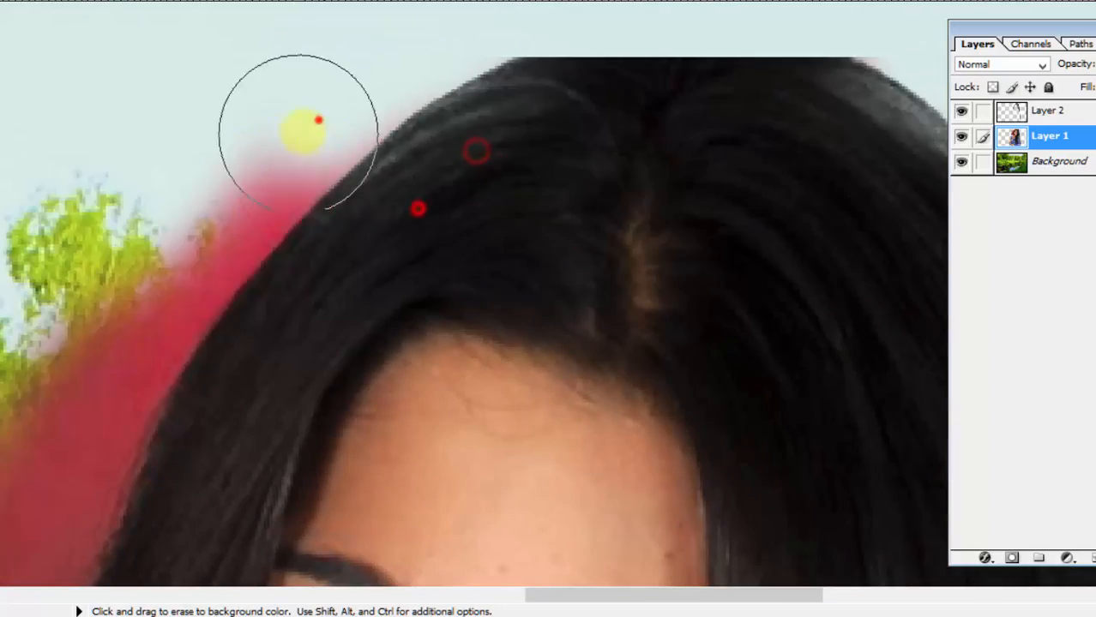
{"action": "left_click_drag", "start_coordinate": [318, 117], "coordinate": [129, 429]}
{"action": "left_click_drag", "start_coordinate": [173, 316], "coordinate": [302, 64]}
{"action": "left_click_drag", "start_coordinate": [176, 174], "coordinate": [111, 412]}
{"action": "left_click_drag", "start_coordinate": [169, 336], "coordinate": [384, 71]}
{"action": "mouse_move", "coordinate": [281, 91]}
{"action": "left_mouse_down"}
{"action": "mouse_move", "coordinate": [141, 262]}
{"action": "mouse_move", "coordinate": [270, 206]}
{"action": "mouse_move", "coordinate": [171, 360]}
{"action": "left_mouse_up"}
Step: Erase the remaining red backdrop beside the lower left hair, neck and shoulder, redoing the stroke that cuts into the necklace
{"action": "left_click_drag", "start_coordinate": [206, 367], "coordinate": [235, 126]}
{"action": "mouse_move", "coordinate": [174, 184]}
{"action": "left_mouse_down"}
{"action": "mouse_move", "coordinate": [69, 309]}
{"action": "mouse_move", "coordinate": [249, 152]}
{"action": "left_mouse_up"}
{"action": "left_click_drag", "start_coordinate": [285, 212], "coordinate": [394, 506]}
{"action": "left_click_drag", "start_coordinate": [399, 424], "coordinate": [406, 187]}
{"action": "mouse_move", "coordinate": [441, 298]}
{"action": "left_mouse_down"}
{"action": "mouse_move", "coordinate": [86, 118]}
{"action": "mouse_move", "coordinate": [406, 332]}
{"action": "left_mouse_up"}
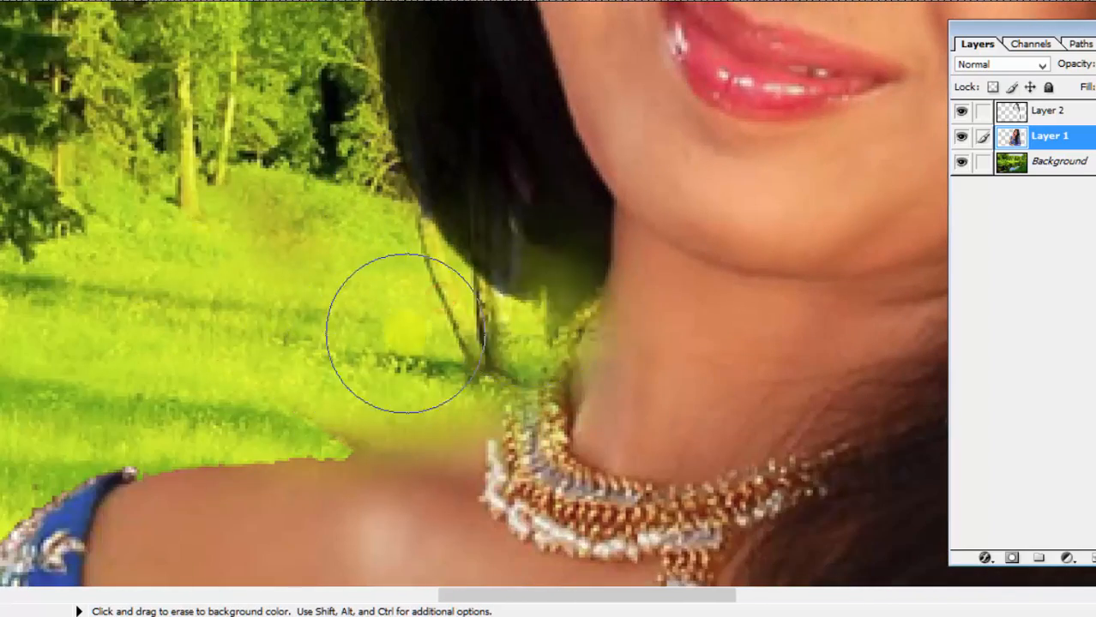
{"action": "key", "text": "ctrl+z"}
{"action": "mouse_move", "coordinate": [491, 289]}
{"action": "left_mouse_down"}
{"action": "mouse_move", "coordinate": [115, 13]}
{"action": "mouse_move", "coordinate": [364, 372]}
{"action": "mouse_move", "coordinate": [377, 349]}
{"action": "left_mouse_up"}
{"action": "key", "text": "v"}
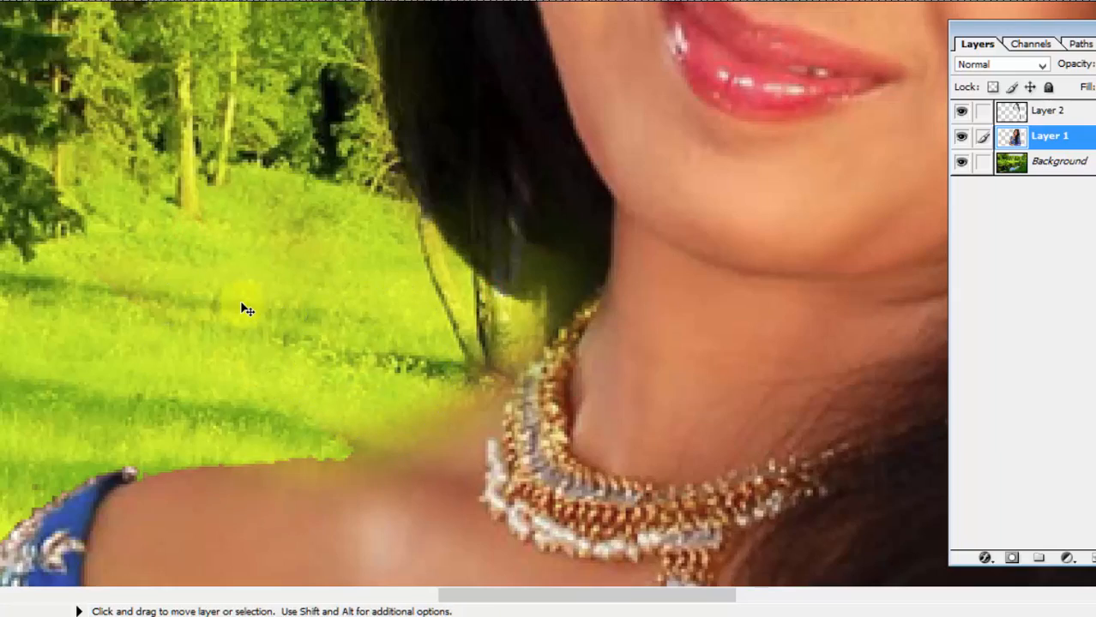
Step: Hide Layer 1 and duplicate the Multiply hair layer, Layer 2, to strengthen the hair
{"action": "key", "text": "ctrl+minus"}
{"action": "key", "text": "ctrl+minus"}
{"action": "key", "text": "ctrl+minus"}
{"action": "key", "text": "ctrl+minus"}
{"action": "key", "text": "ctrl+minus"}
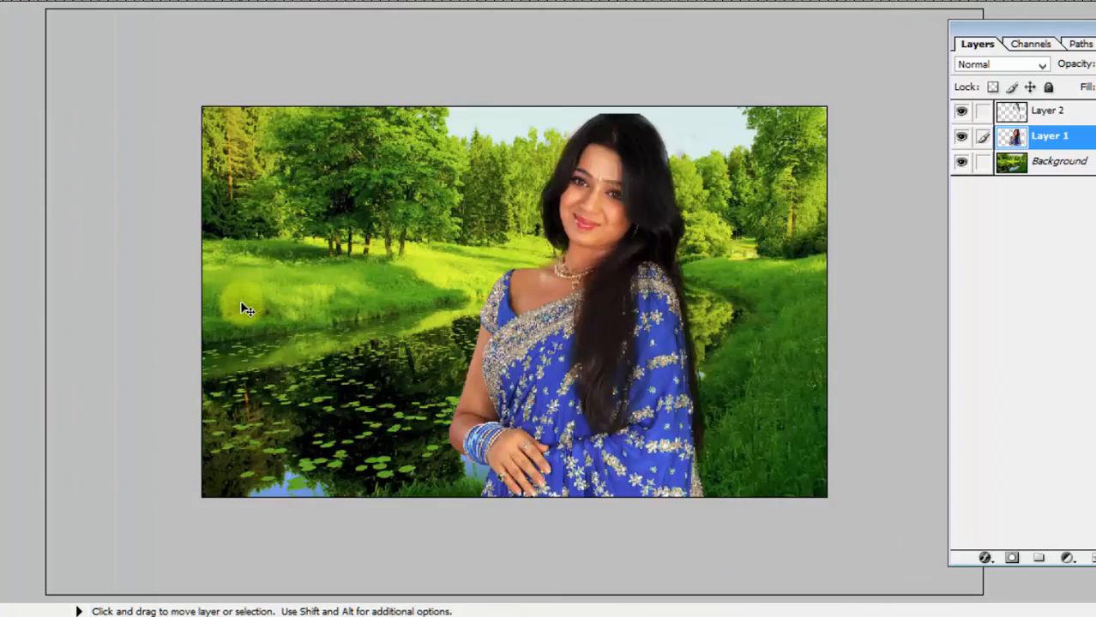
{"action": "key", "text": "ctrl+plus"}
{"action": "key", "text": "e"}
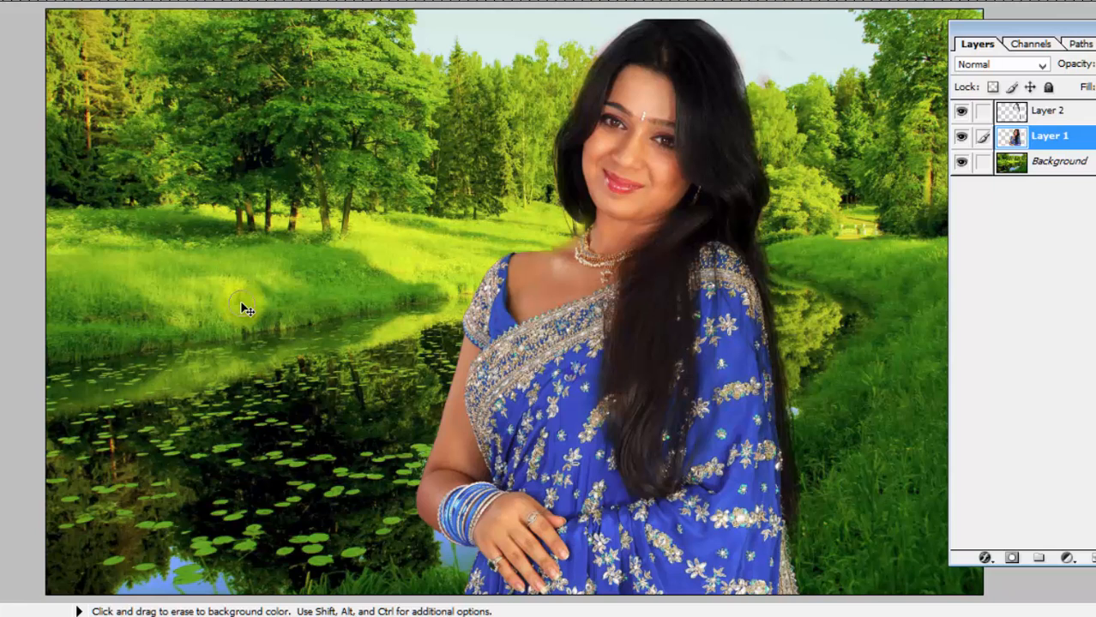
{"action": "left_click", "coordinate": [961, 140]}
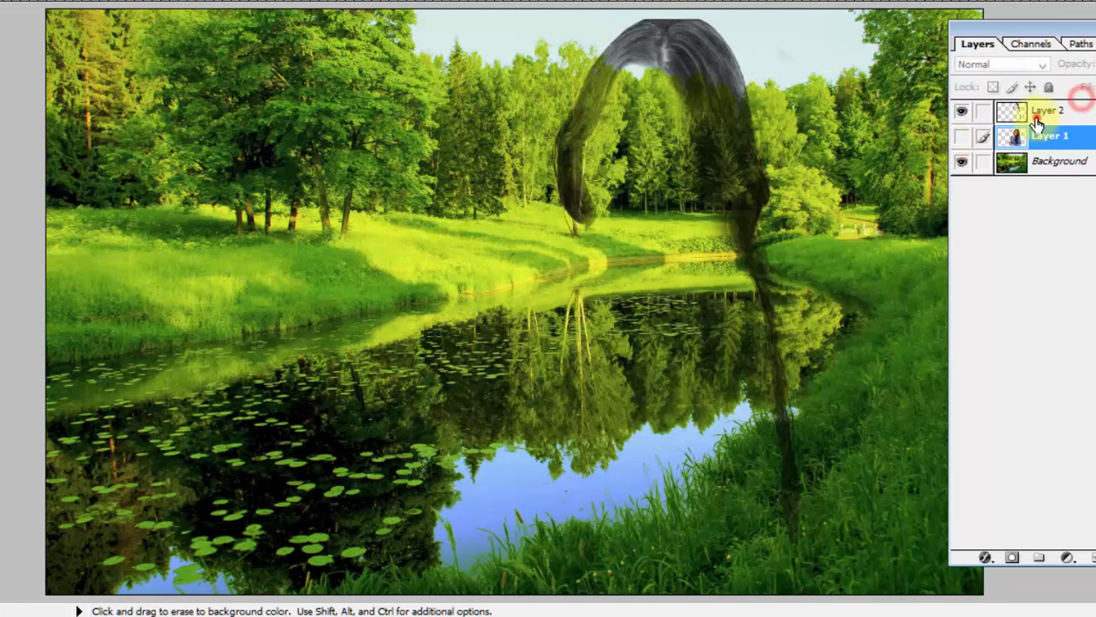
{"action": "left_click", "coordinate": [1036, 117]}
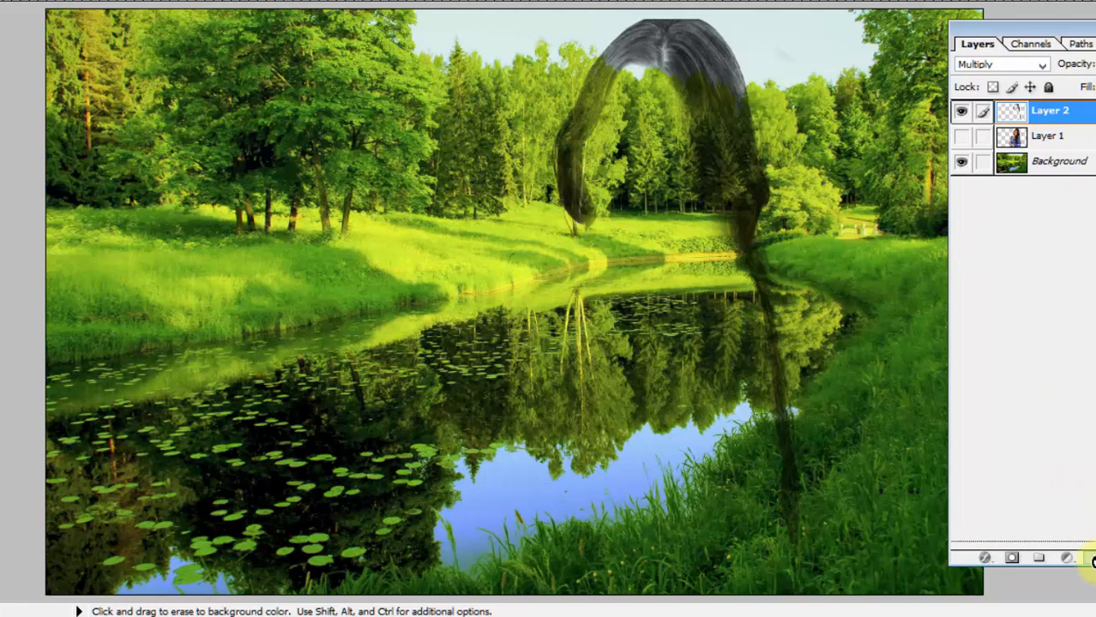
{"action": "left_click_drag", "start_coordinate": [1090, 562], "coordinate": [1089, 562]}
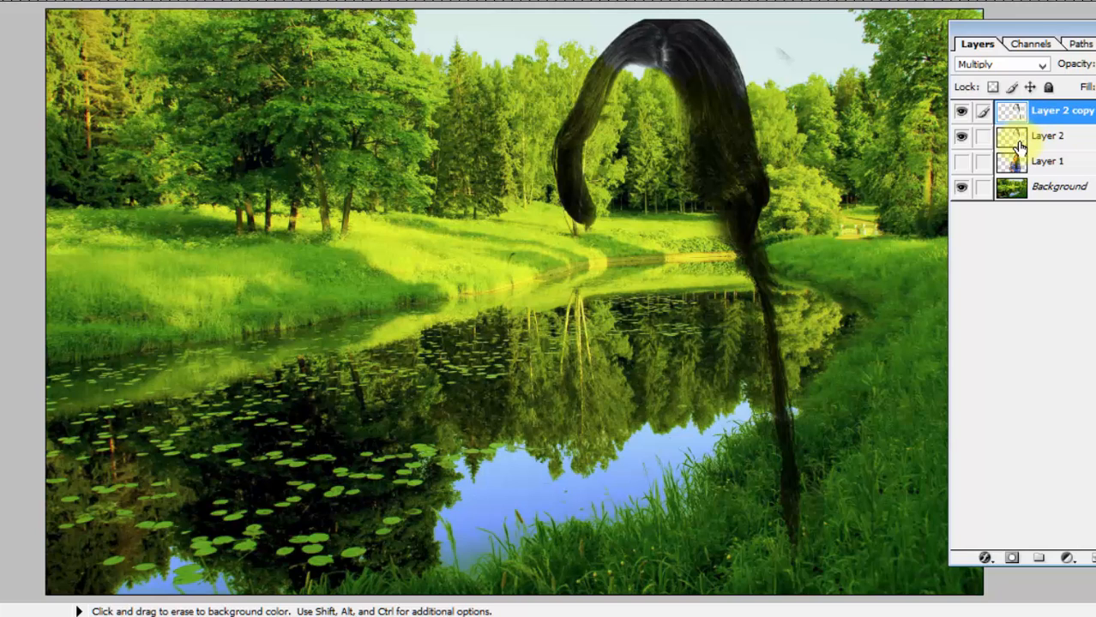
Step: Show Layer 1, make it active and link Layer 2 and Layer 2 copy to it
{"action": "left_click", "coordinate": [993, 160]}
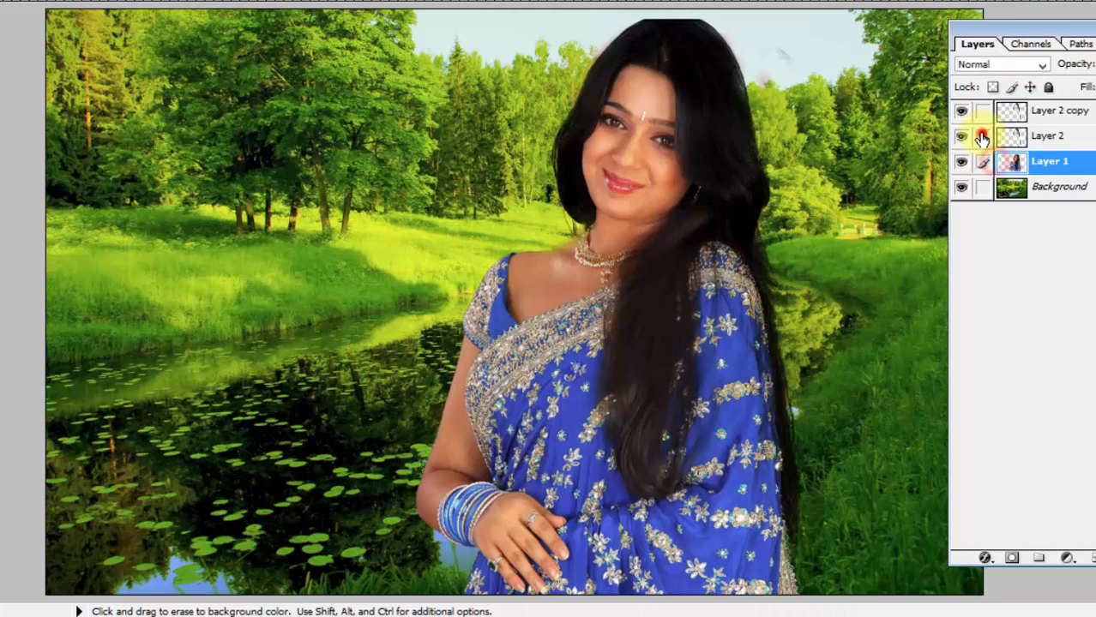
{"action": "left_click", "coordinate": [982, 111]}
{"action": "key", "text": "v"}
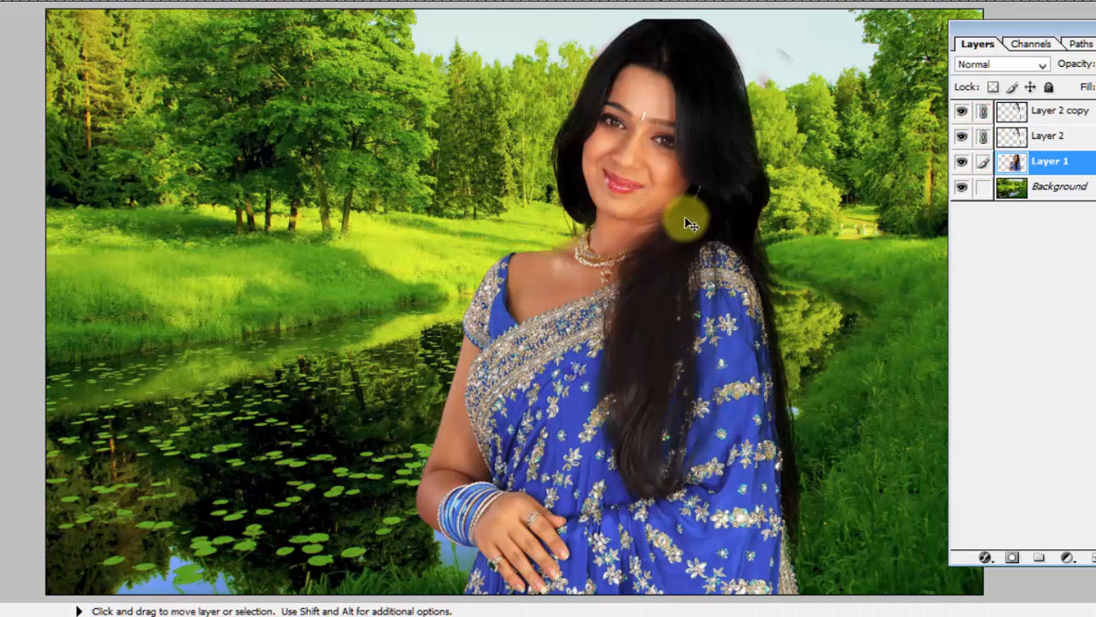
Step: Move the linked portrait across the landscape to the upper left so that its lower part is exposed
{"action": "left_click_drag", "start_coordinate": [649, 205], "coordinate": [342, 227]}
{"action": "mouse_move", "coordinate": [222, 237]}
{"action": "left_mouse_down"}
{"action": "mouse_move", "coordinate": [587, 160]}
{"action": "mouse_move", "coordinate": [522, 218]}
{"action": "left_mouse_up"}
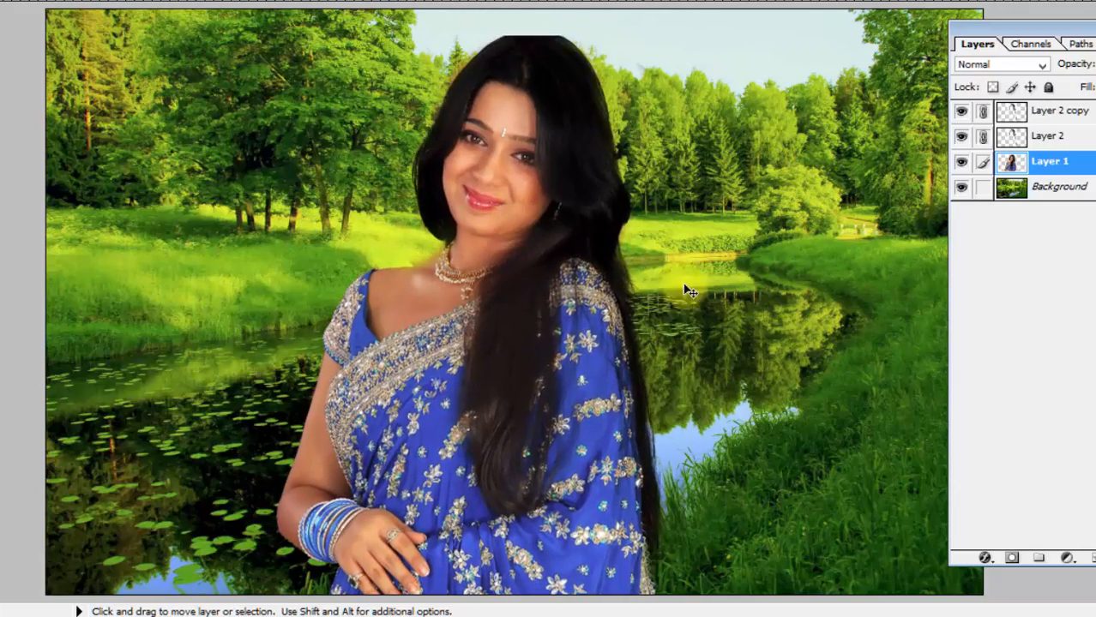
{"action": "mouse_move", "coordinate": [561, 316]}
{"action": "left_mouse_down"}
{"action": "mouse_move", "coordinate": [561, 301]}
{"action": "mouse_move", "coordinate": [557, 313]}
{"action": "mouse_move", "coordinate": [469, 249]}
{"action": "mouse_move", "coordinate": [529, 204]}
{"action": "left_mouse_up"}
{"action": "key", "text": "e"}
{"action": "left_click_drag", "start_coordinate": [555, 326], "coordinate": [433, 335]}
{"action": "key", "text": "v"}
{"action": "mouse_move", "coordinate": [491, 352]}
{"action": "left_mouse_down"}
{"action": "mouse_move", "coordinate": [519, 269]}
{"action": "mouse_move", "coordinate": [362, 176]}
{"action": "mouse_move", "coordinate": [497, 86]}
{"action": "mouse_move", "coordinate": [440, 84]}
{"action": "left_mouse_up"}
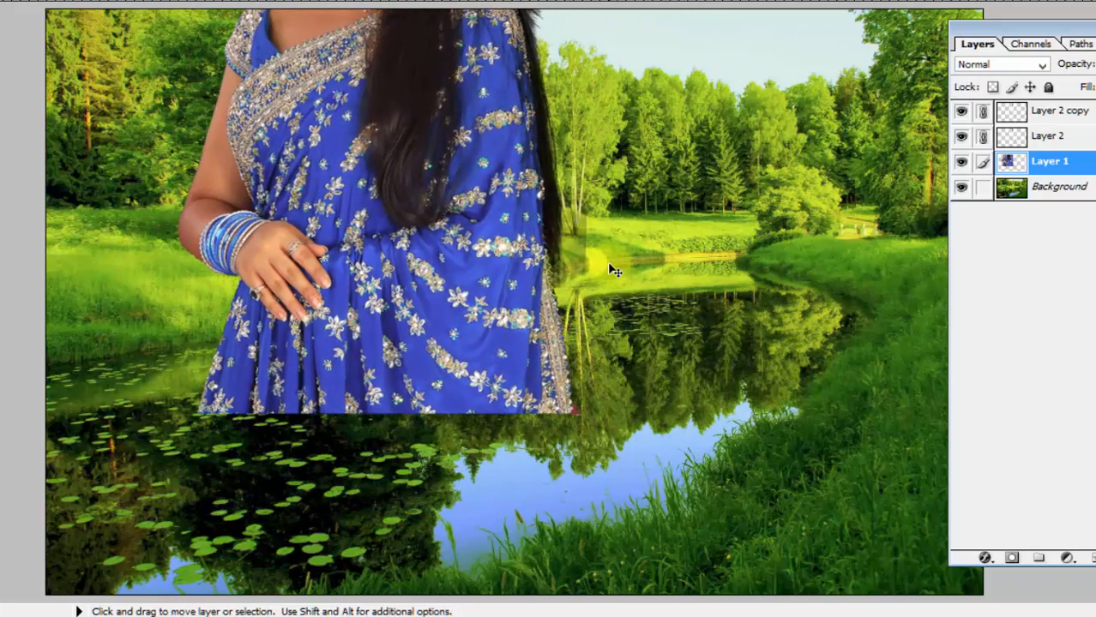
Step: Examine the leftover grey strip beside the long hair, toggling the visibility of Layer 2 copy and Layer 2
{"action": "key", "text": "ctrl+plus"}
{"action": "key", "text": "ctrl+plus"}
{"action": "key", "text": "ctrl+plus"}
{"action": "key", "text": "ctrl+plus"}
{"action": "key", "text": "e"}
{"action": "key", "text": "space"}
{"action": "left_click_drag", "start_coordinate": [646, 227], "coordinate": [116, 586]}
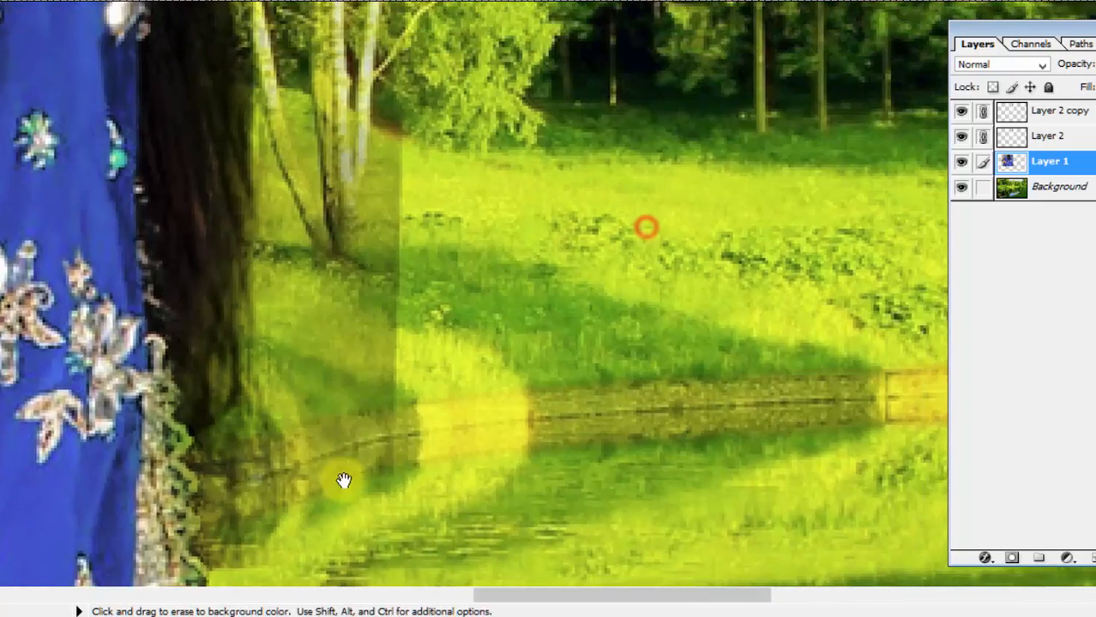
{"action": "left_click_drag", "start_coordinate": [355, 363], "coordinate": [374, 534]}
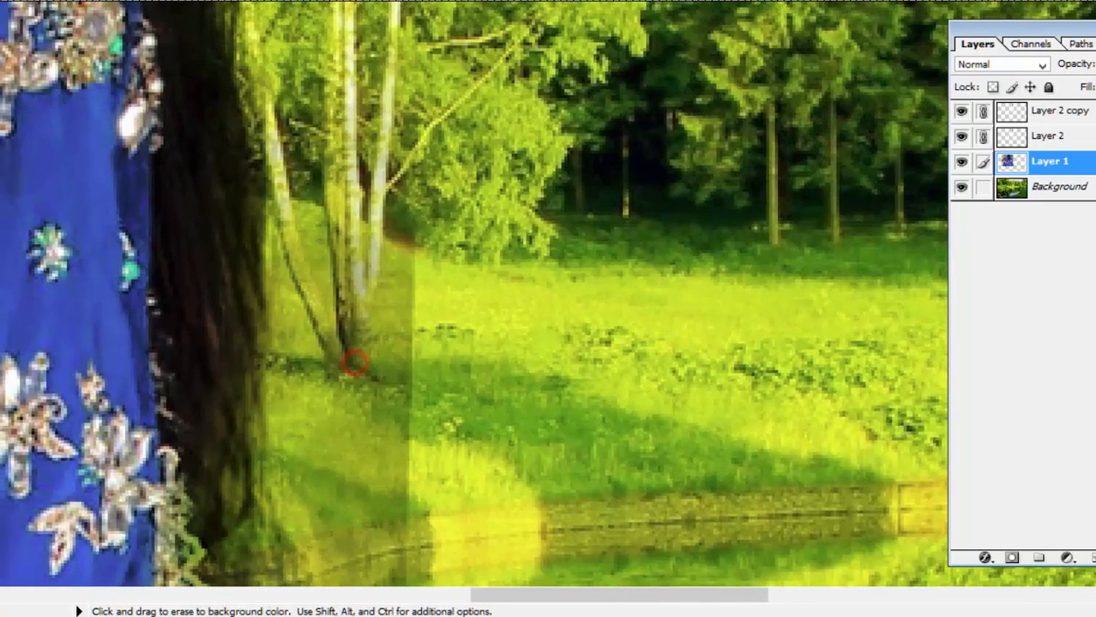
{"action": "left_click", "coordinate": [961, 113]}
{"action": "left_click", "coordinate": [961, 113]}
{"action": "left_click", "coordinate": [961, 134]}
{"action": "left_click", "coordinate": [961, 135]}
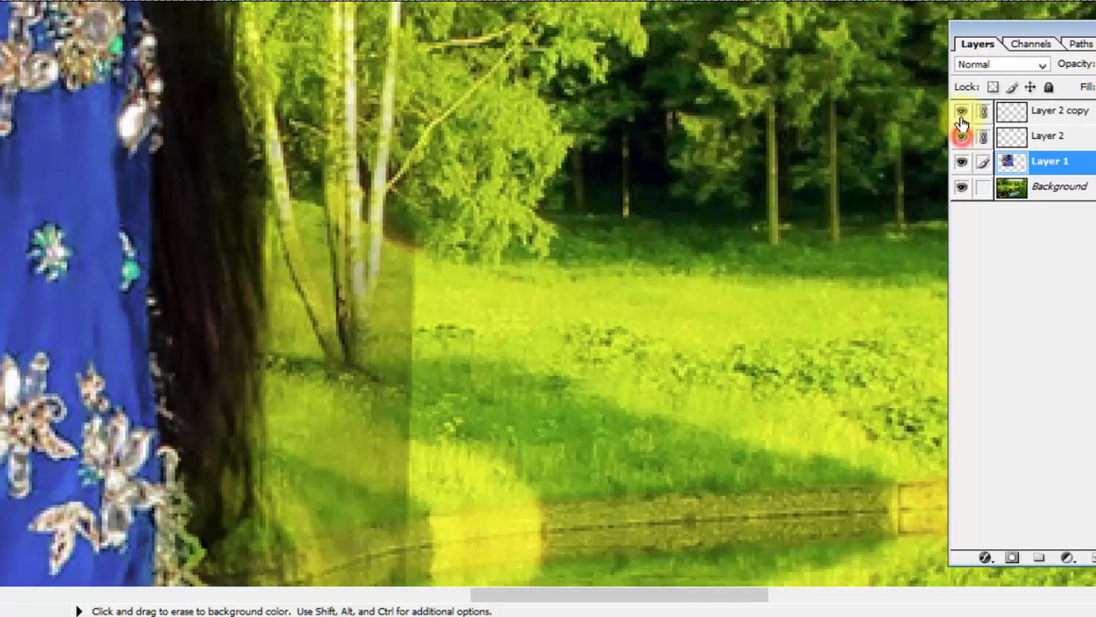
Step: Erase the grey strip beside the long hair on Layer 2 copy and on Layer 2
{"action": "left_click", "coordinate": [1051, 107]}
{"action": "mouse_move", "coordinate": [395, 214]}
{"action": "left_mouse_down"}
{"action": "mouse_move", "coordinate": [367, 459]}
{"action": "mouse_move", "coordinate": [422, 275]}
{"action": "left_mouse_up"}
{"action": "left_click_drag", "start_coordinate": [386, 321], "coordinate": [371, 542]}
{"action": "left_click", "coordinate": [1085, 137]}
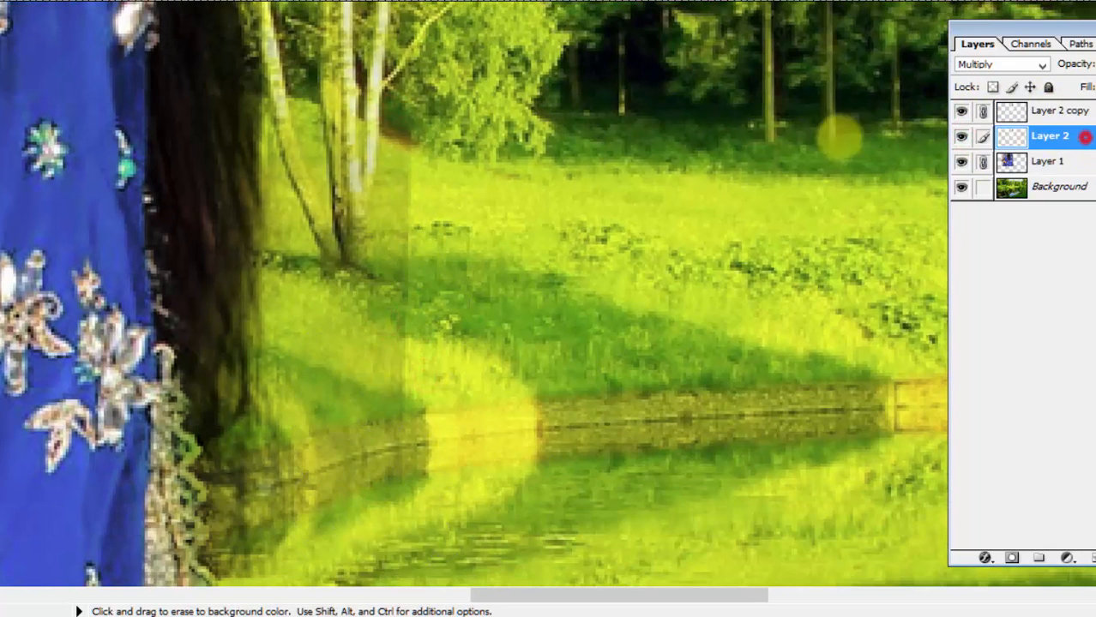
{"action": "left_click_drag", "start_coordinate": [391, 109], "coordinate": [389, 528]}
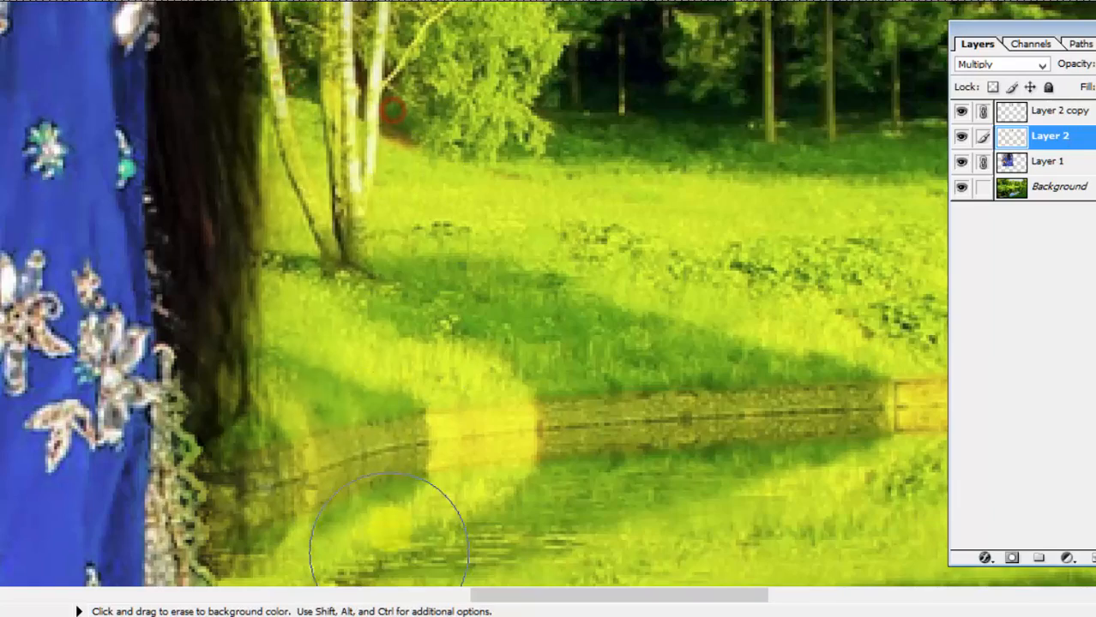
Step: Move the linked portrait back down and to the right until the full head and hair fit inside the landscape
{"action": "key", "text": "ctrl+minus"}
{"action": "key", "text": "ctrl+minus"}
{"action": "key", "text": "ctrl+minus"}
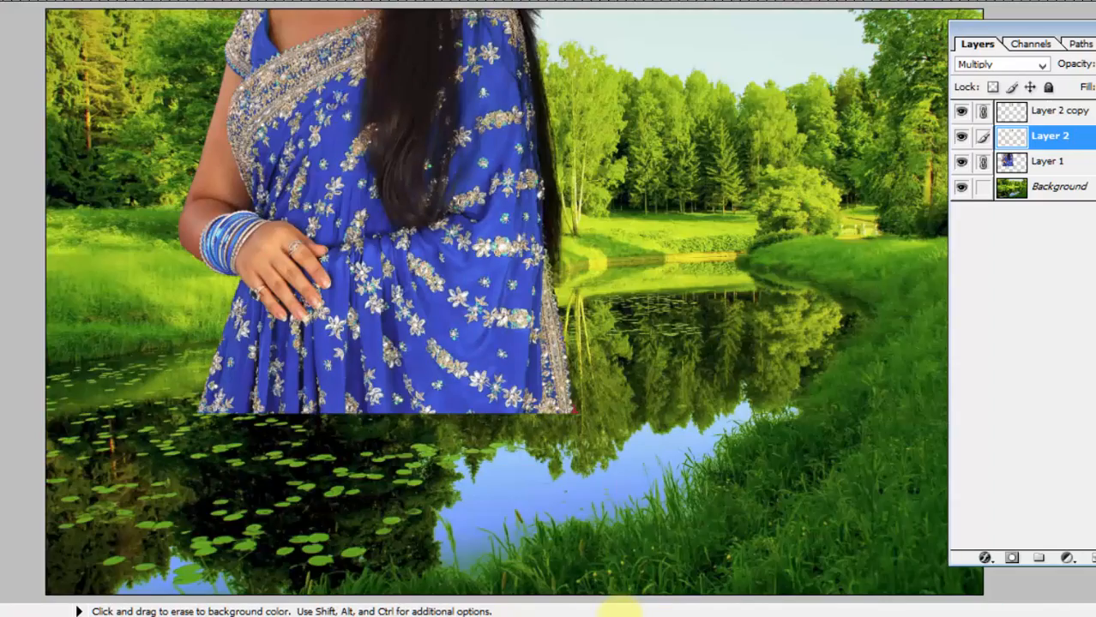
{"action": "key", "text": "ctrl+minus"}
{"action": "key", "text": "ctrl+minus"}
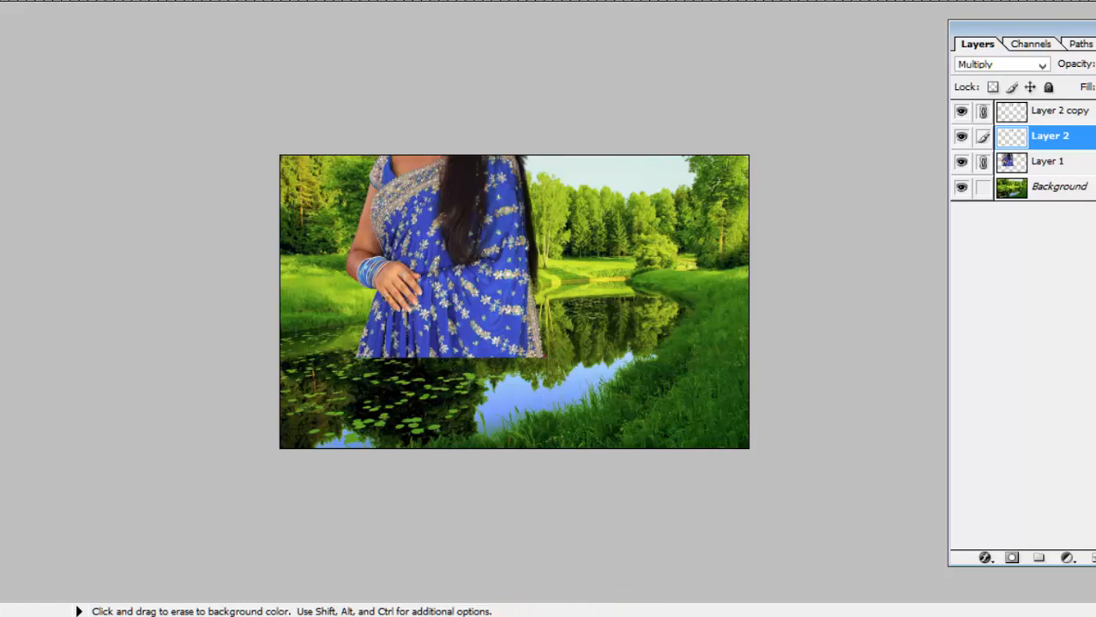
{"action": "key", "text": "v"}
{"action": "mouse_move", "coordinate": [493, 270]}
{"action": "left_mouse_down"}
{"action": "mouse_move", "coordinate": [570, 369]}
{"action": "mouse_move", "coordinate": [604, 389]}
{"action": "mouse_move", "coordinate": [581, 400]}
{"action": "mouse_move", "coordinate": [580, 384]}
{"action": "mouse_move", "coordinate": [571, 396]}
{"action": "left_mouse_up"}
Step: Erase the specks in the sky beside the head on both hair layers, and move the linked portrait down and left
{"action": "key", "text": "e"}
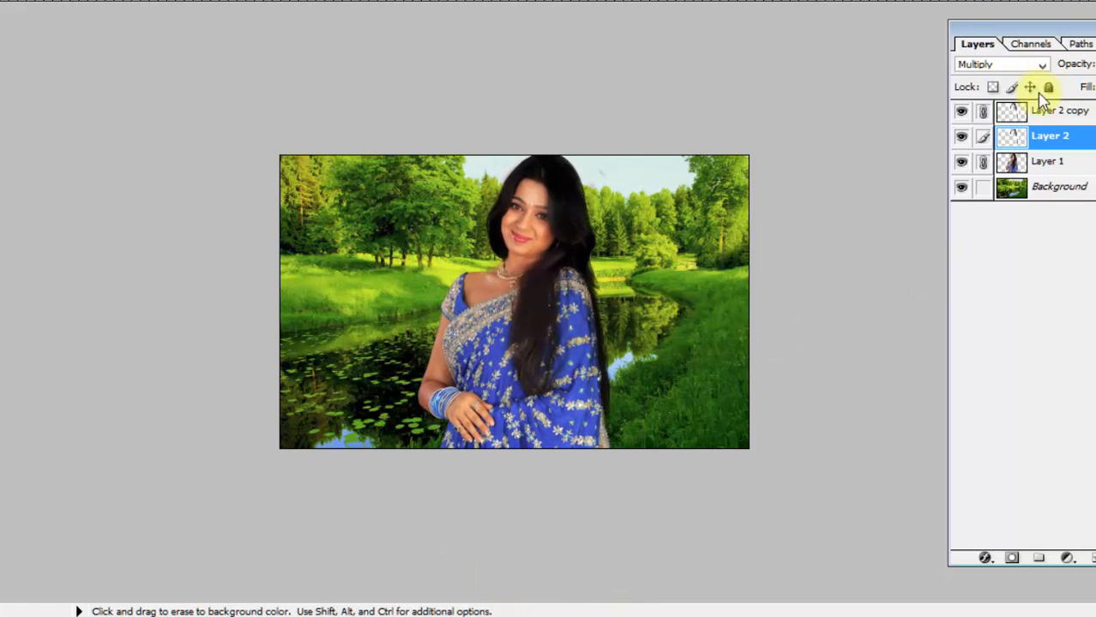
{"action": "left_click", "coordinate": [1028, 113]}
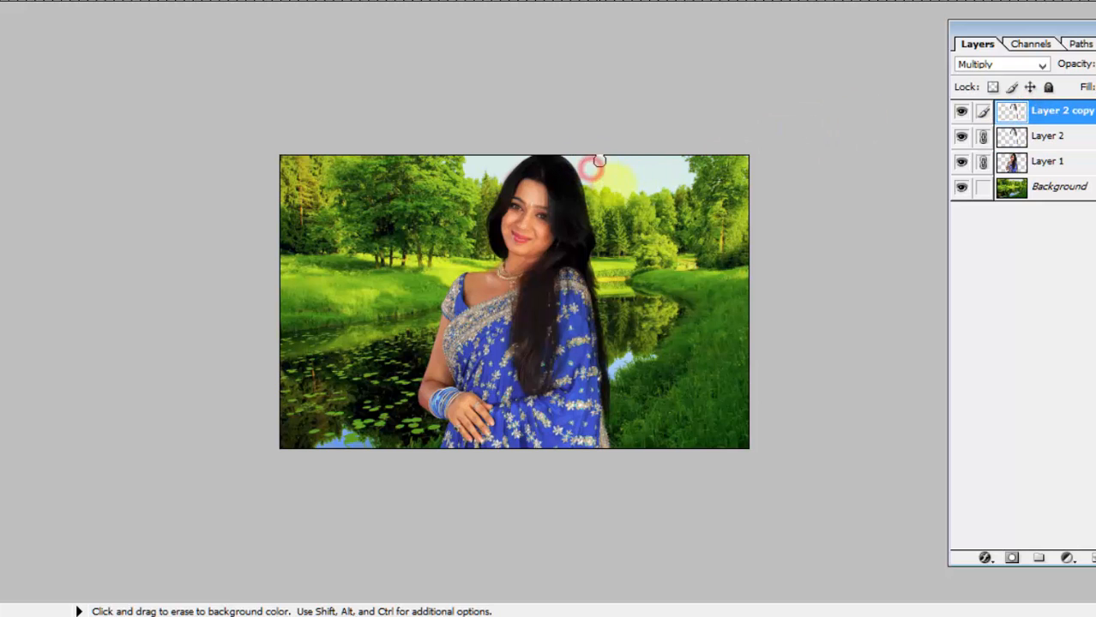
{"action": "left_click", "coordinate": [1084, 140]}
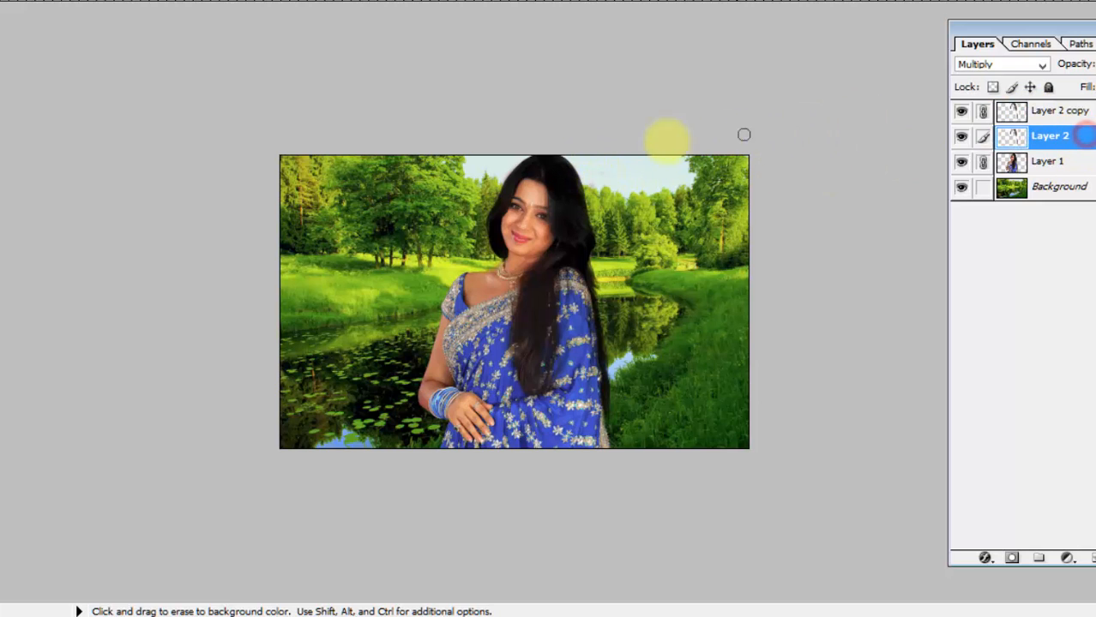
{"action": "left_click_drag", "start_coordinate": [595, 167], "coordinate": [556, 199]}
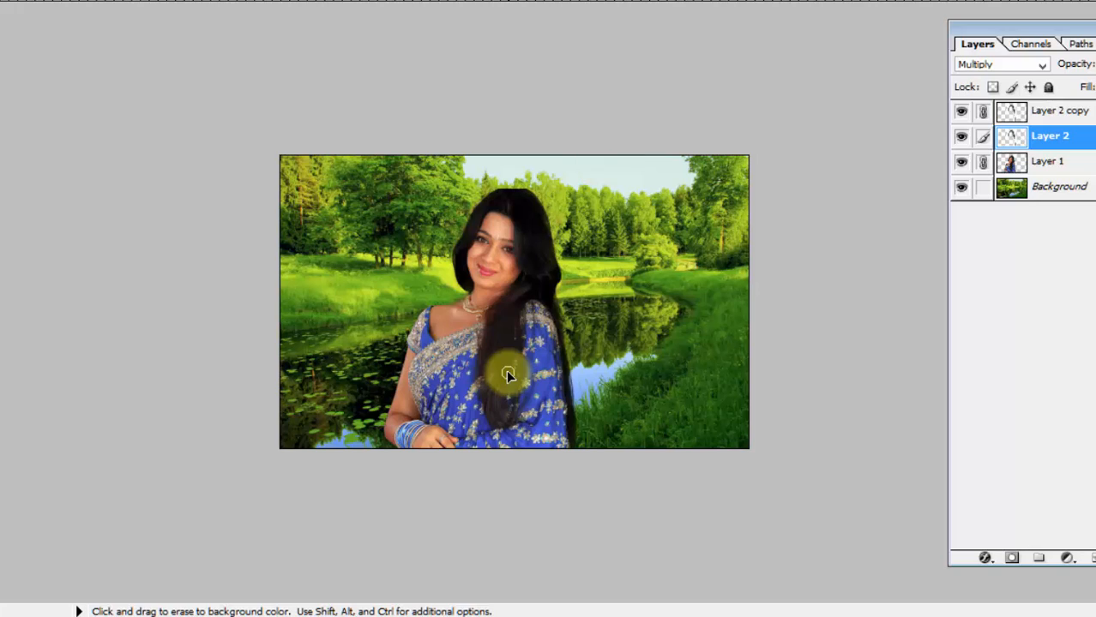